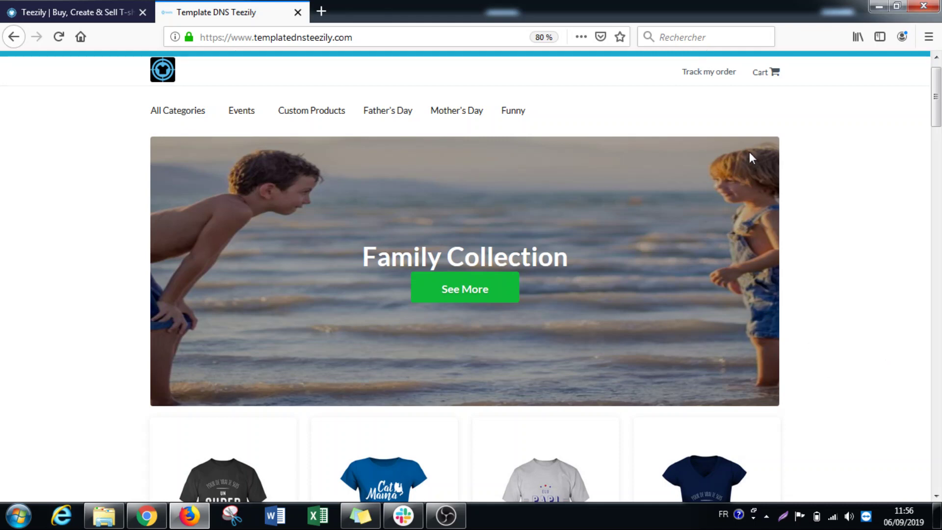
Step: Scroll through the live template storefront's Family Collection banner, category links and featured products
scroll(935, 98, "up", 1)
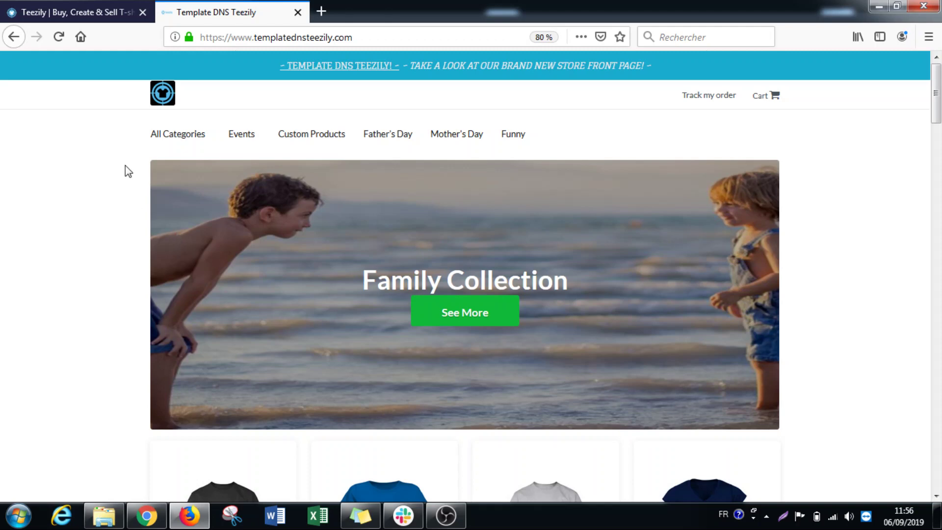
mouse_move(164, 146)
scroll(385, 238, "down", 3)
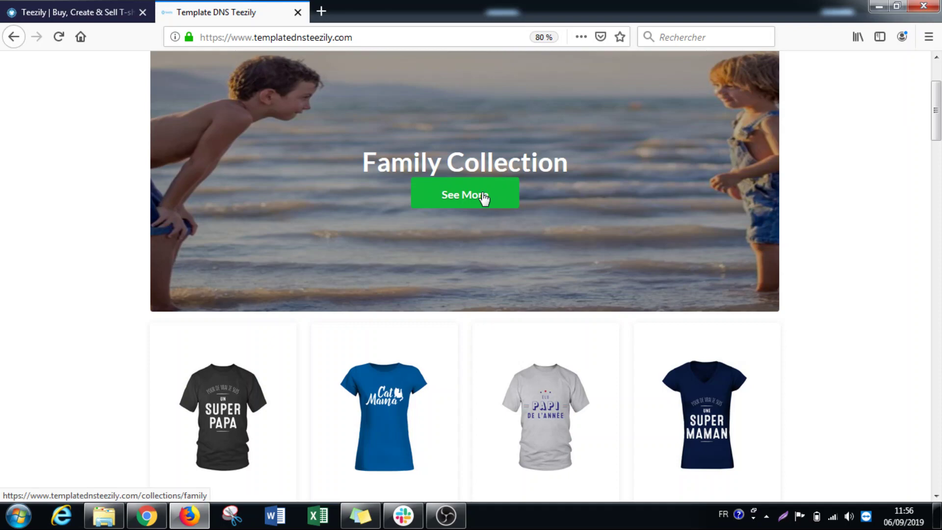
scroll(381, 275, "down", 3)
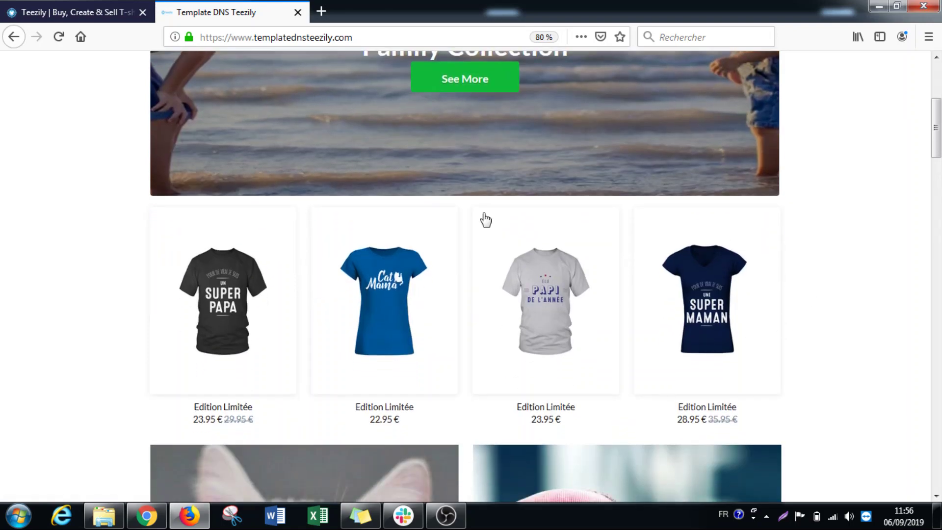
left_click_drag(935, 144, 858, 309)
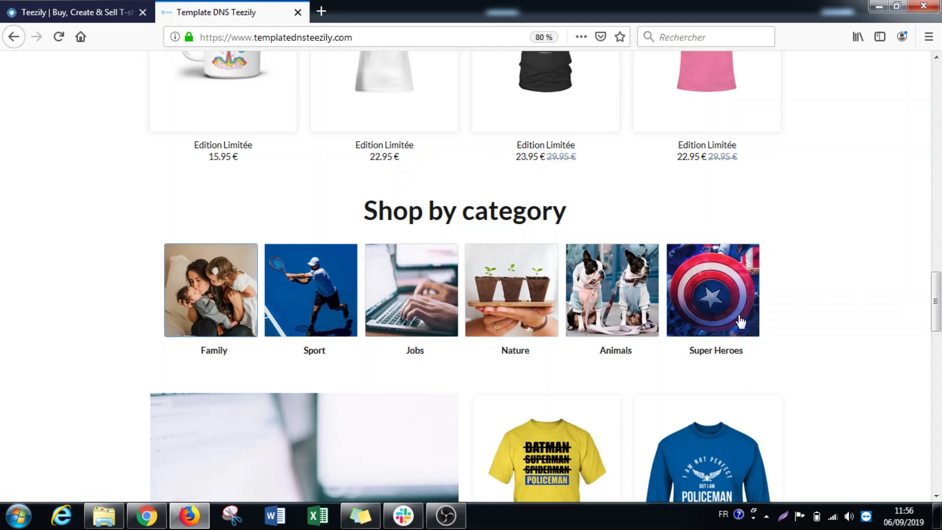
left_click_drag(934, 292, 925, 427)
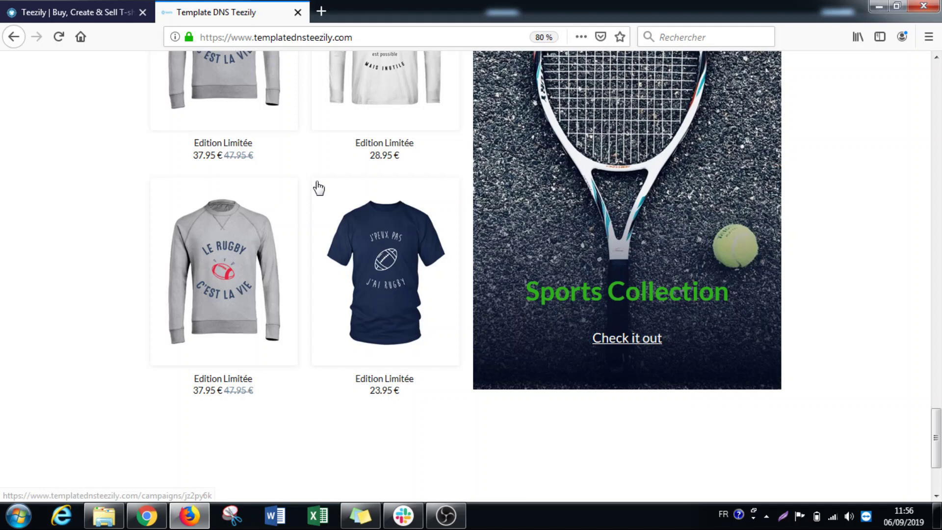
scroll(319, 188, "up", 2)
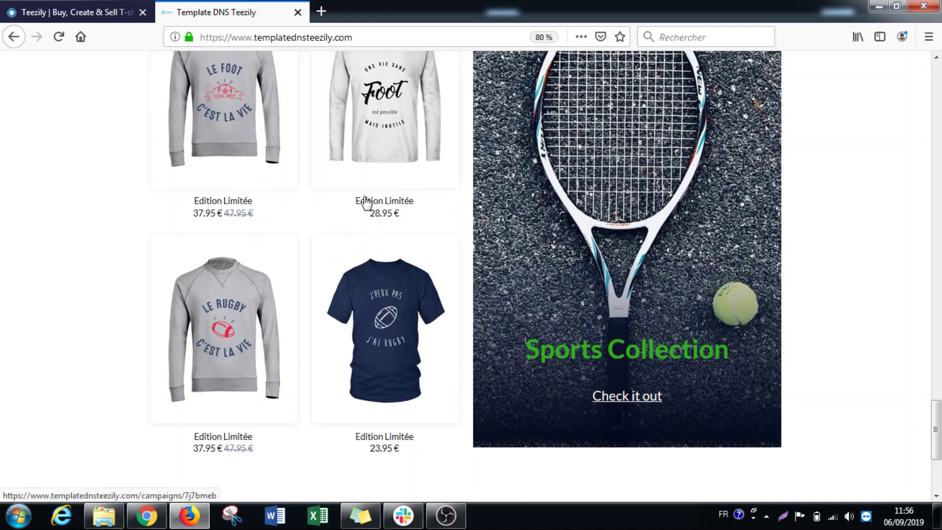
left_click_drag(934, 429, 939, 74)
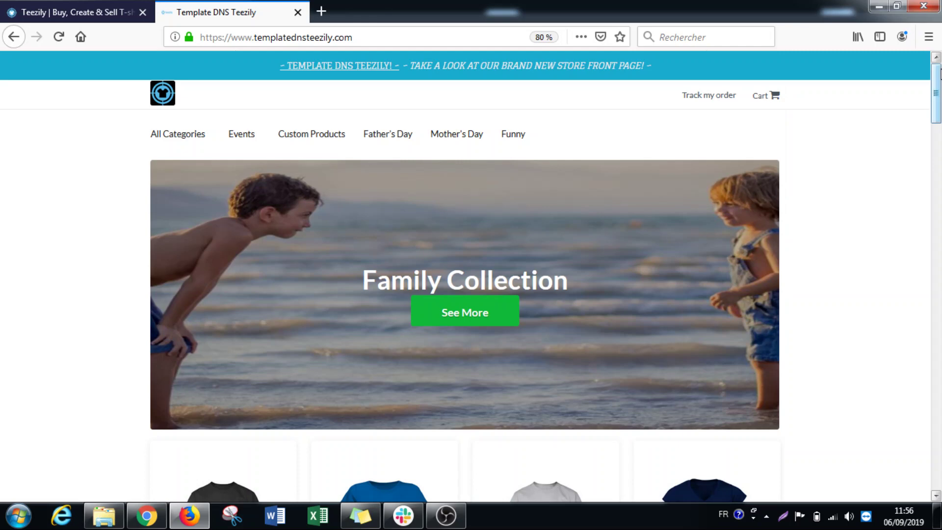
Step: From the domains page, open the store's collection list and scroll from Custom Products to San Valentines
left_click(125, 7)
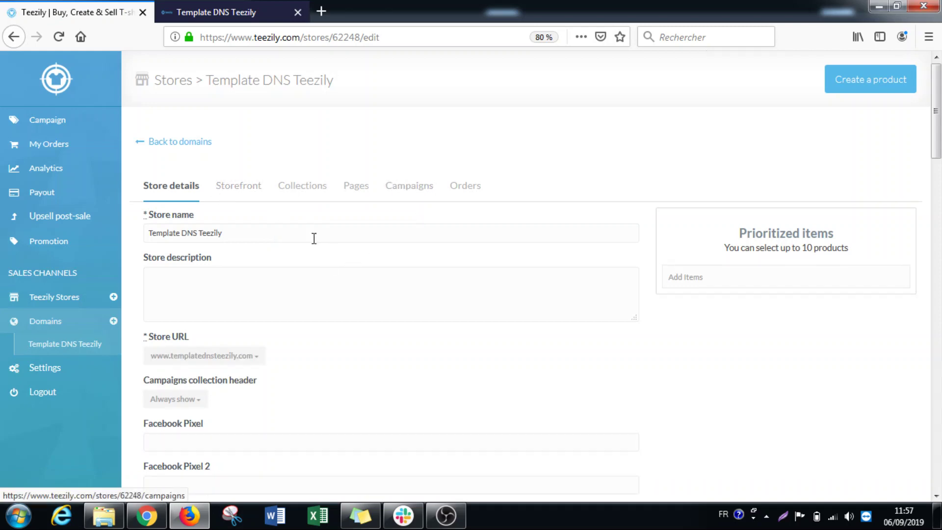
left_click(310, 189)
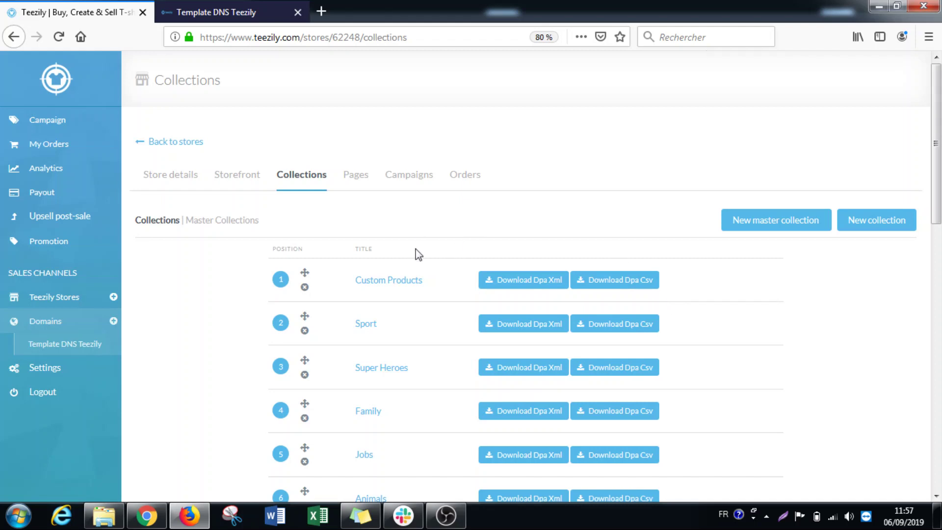
scroll(416, 254, "down", 2)
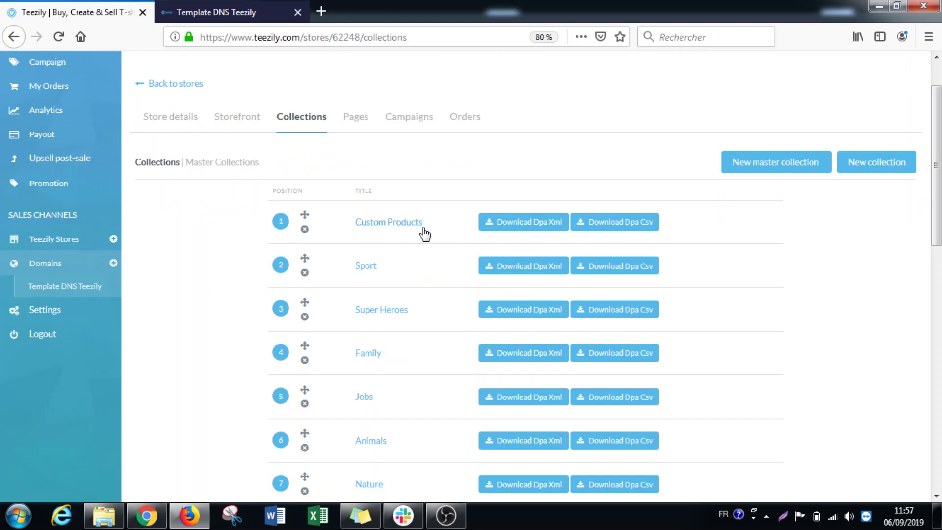
scroll(426, 222, "down", 4)
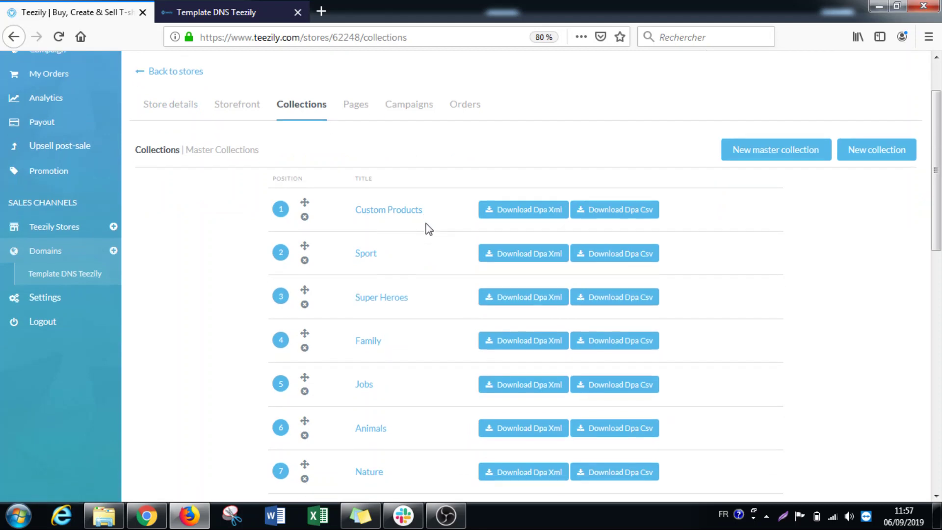
scroll(381, 217, "down", 12)
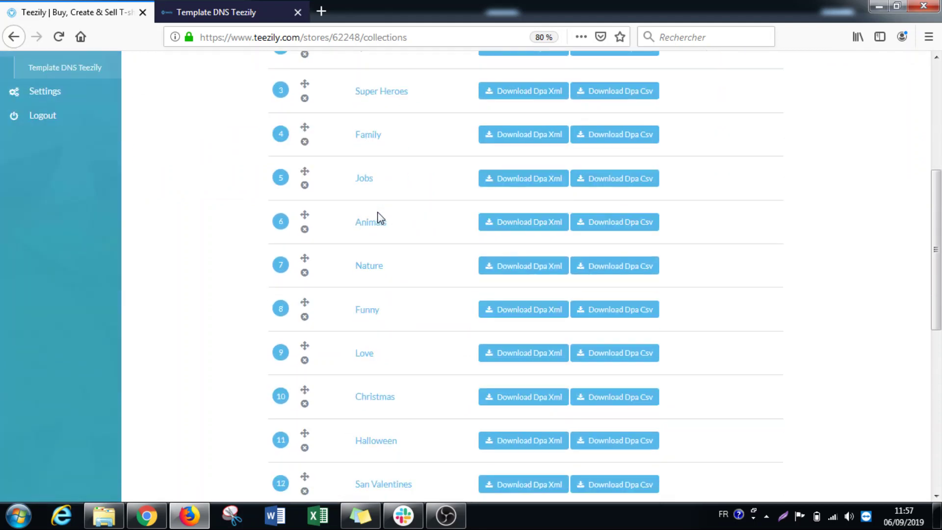
scroll(385, 270, "up", 14)
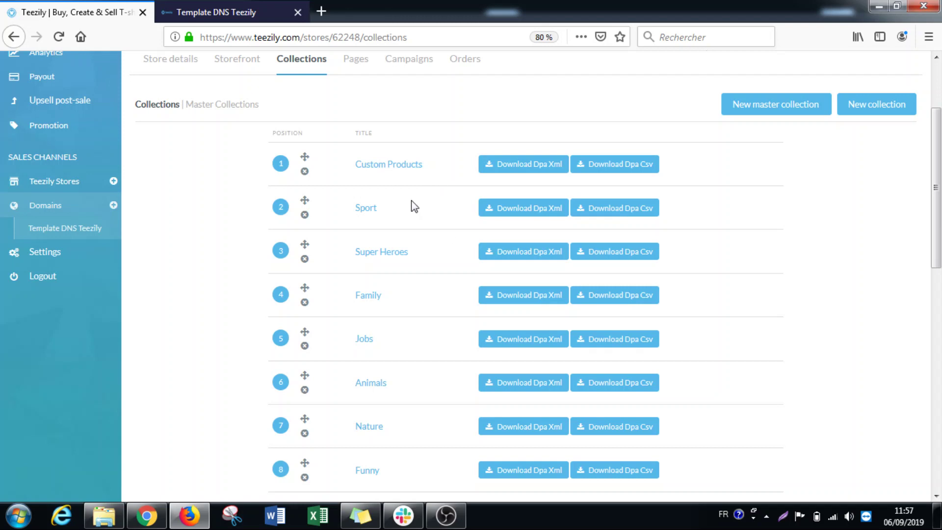
scroll(412, 201, "up", 2)
Step: Compare the All Categories and Events master collections with the live storefront's menus
left_click(218, 220)
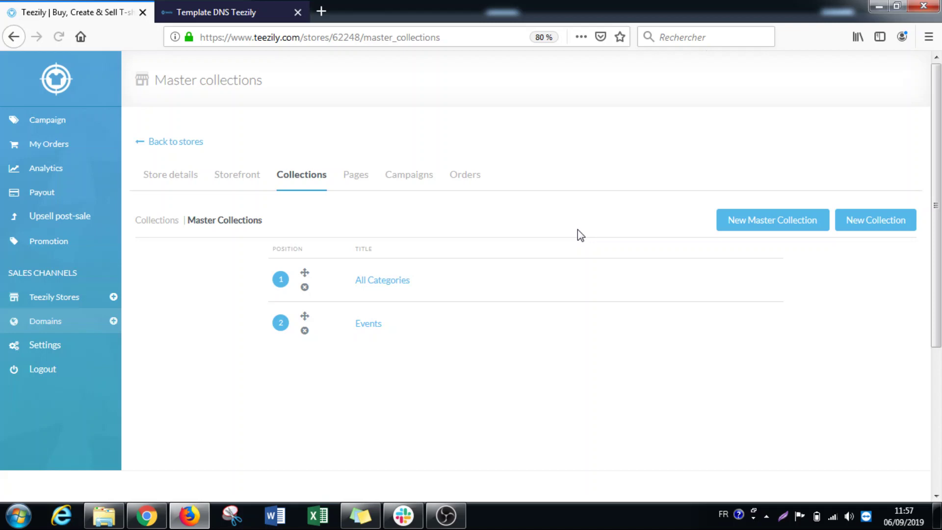
left_click(263, 6)
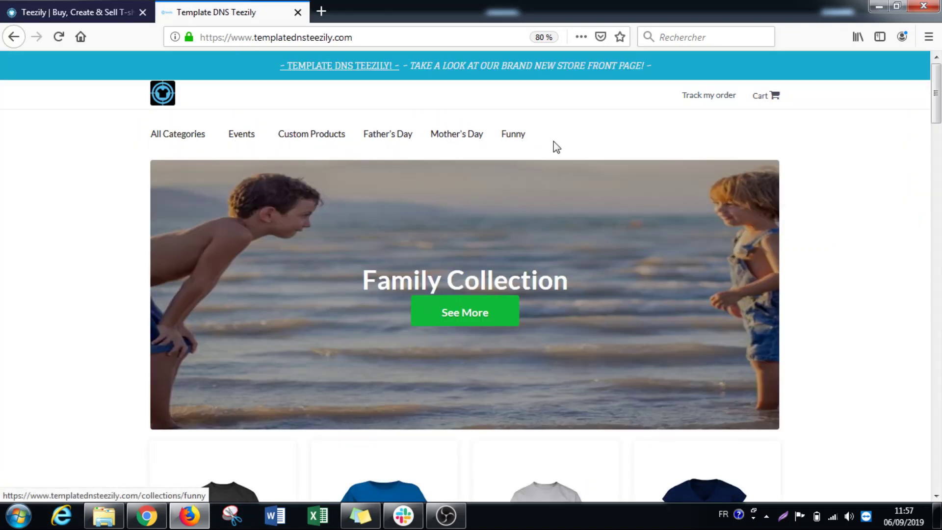
left_click(2, 6)
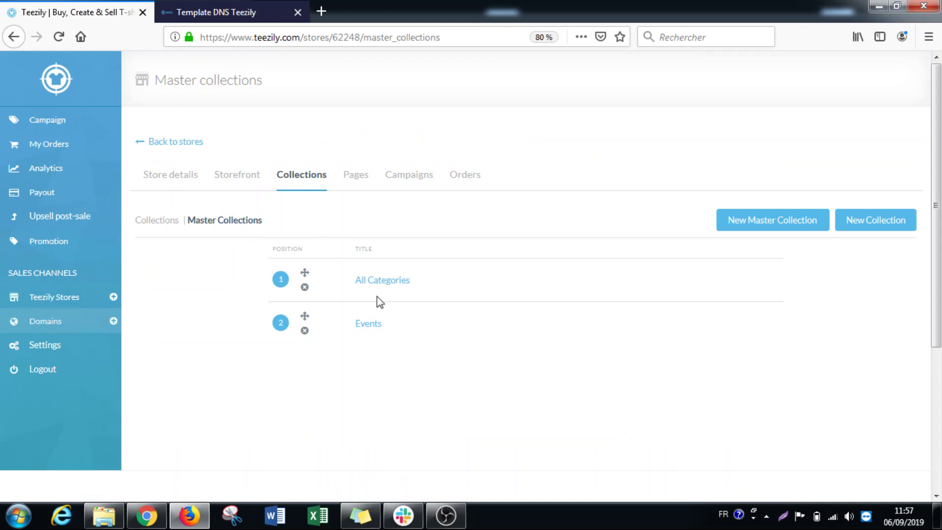
left_click(257, 7)
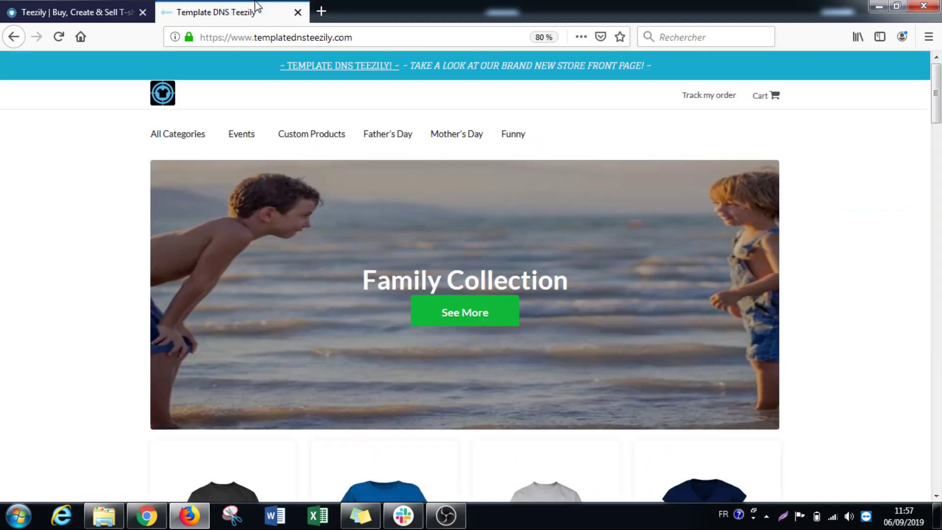
mouse_move(171, 140)
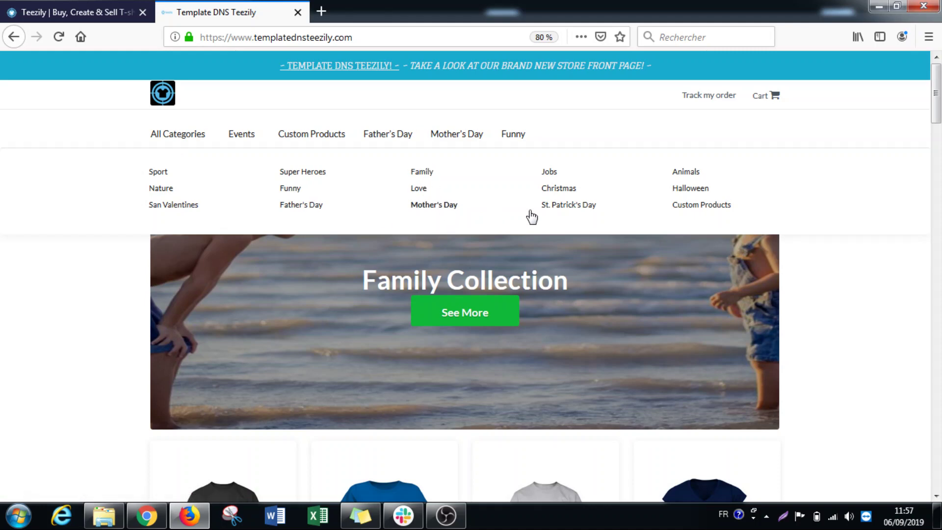
mouse_move(241, 140)
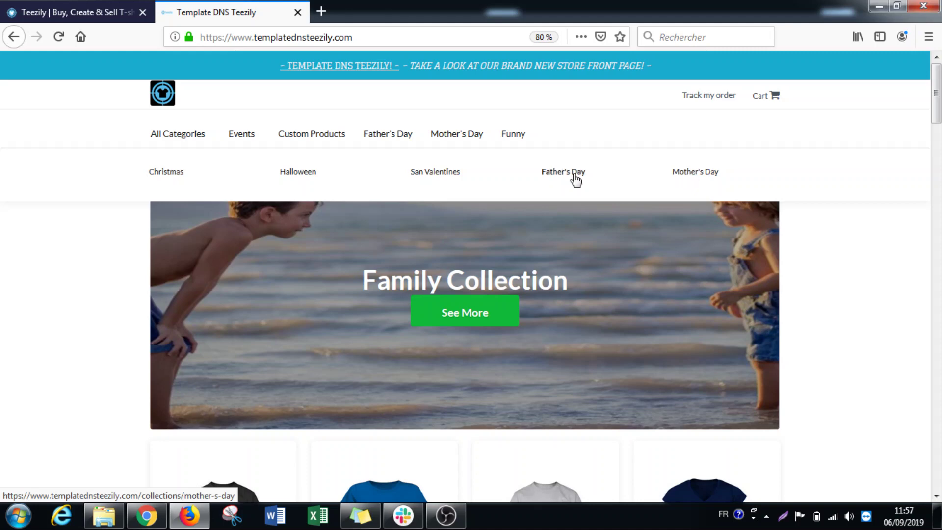
left_click(58, 7)
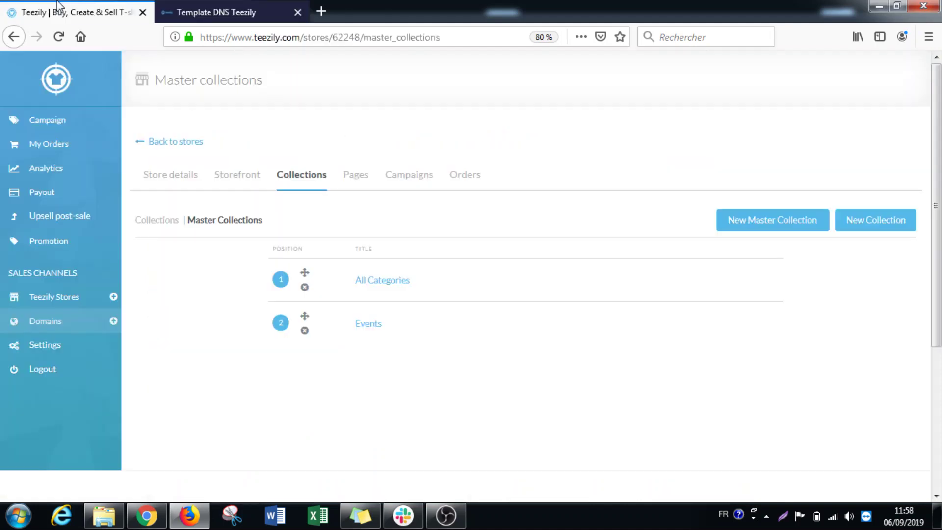
Step: In Storefront settings, toggle the new DNS Store Front off and back on
left_click(249, 177)
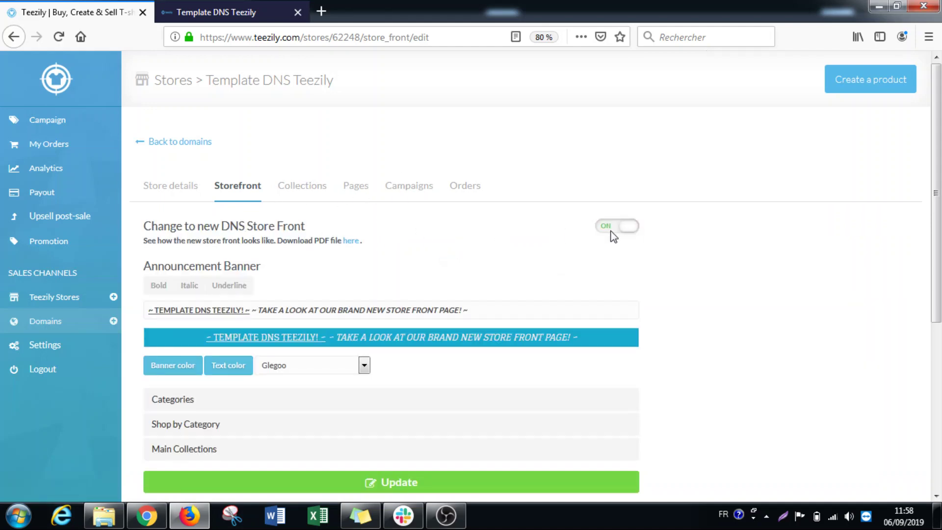
left_click(613, 230)
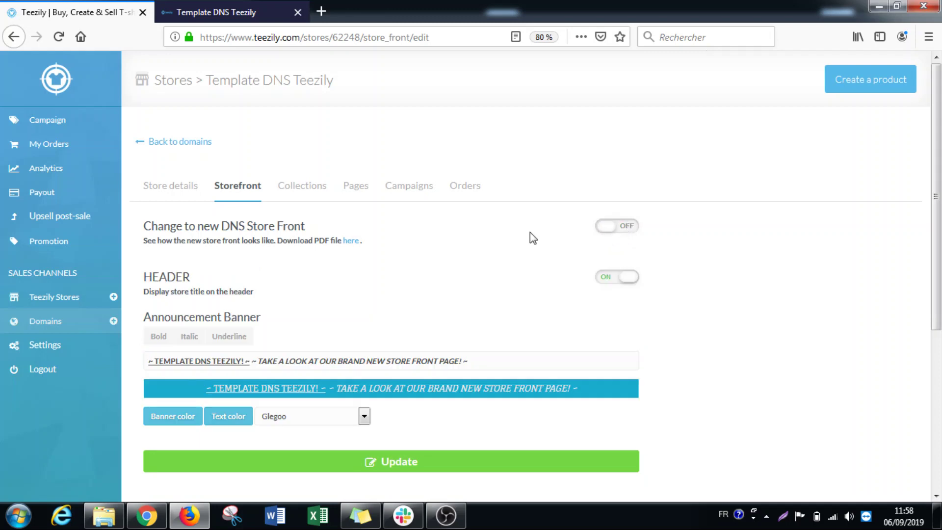
left_click(607, 228)
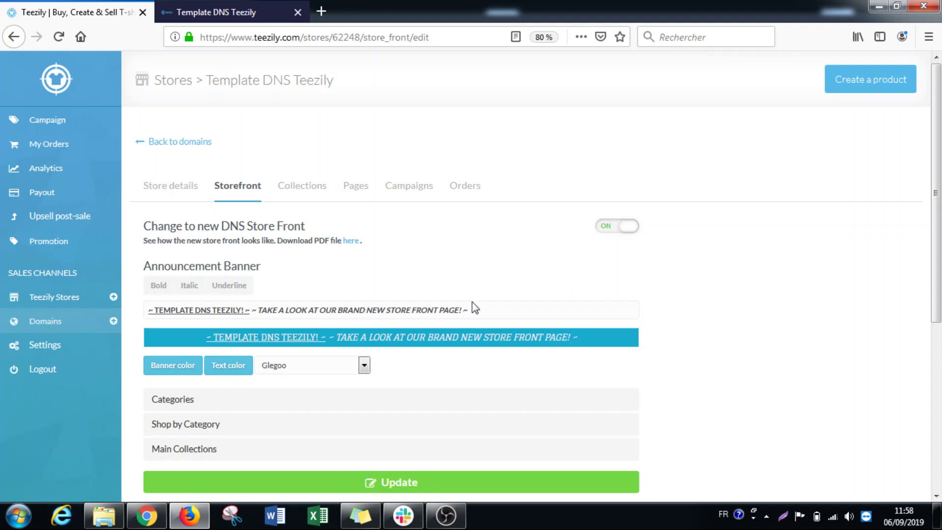
scroll(579, 250, "down", 2)
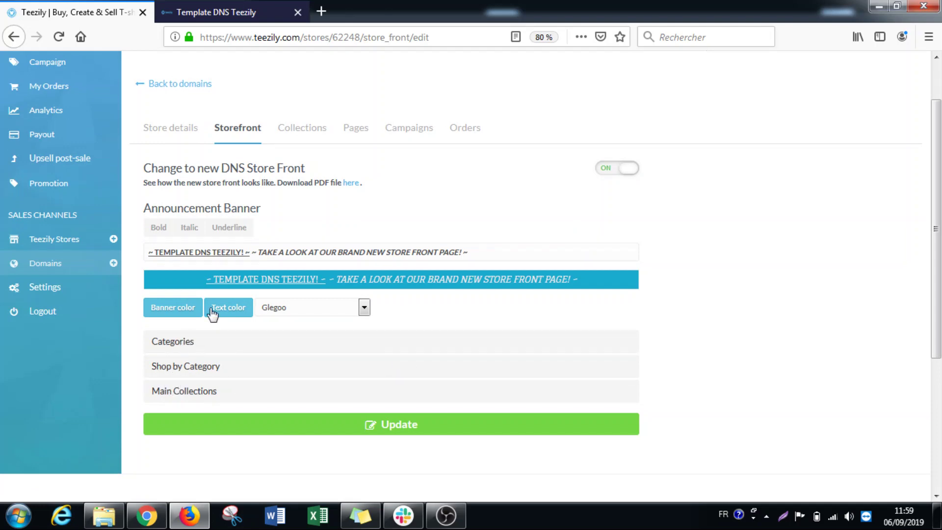
left_click(167, 342)
scroll(248, 311, "down", 1)
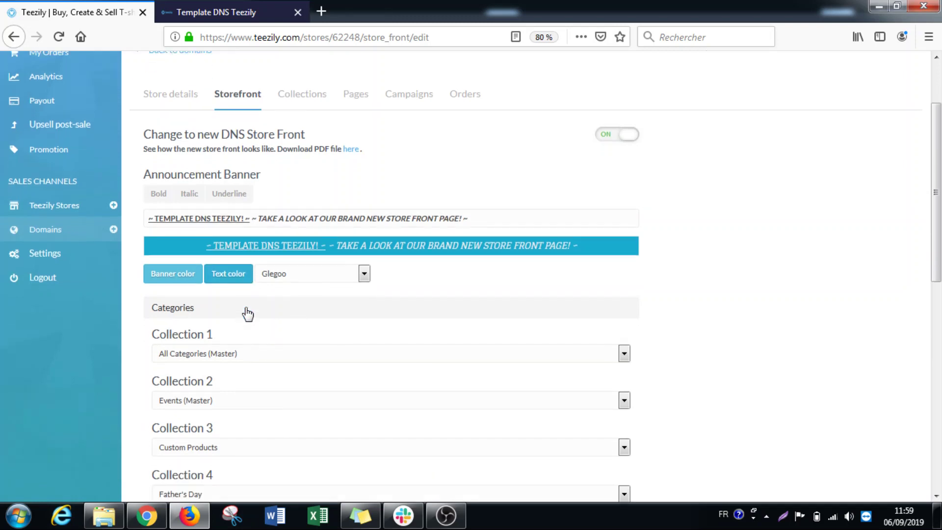
scroll(280, 246, "up", 1)
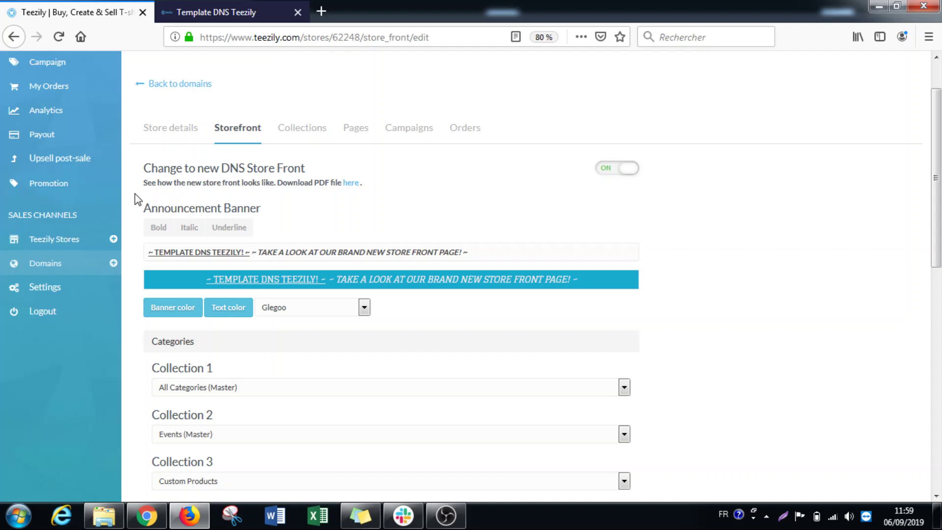
left_click(364, 308)
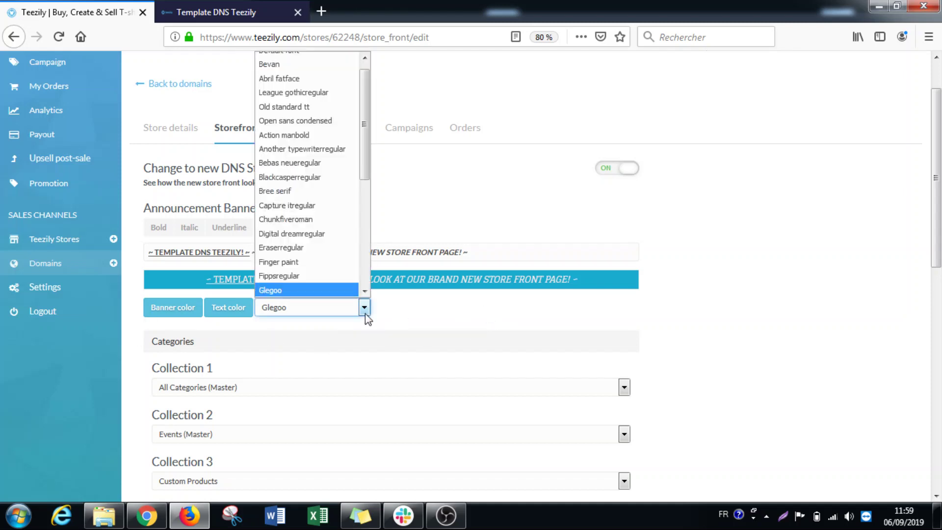
scroll(363, 215, "down", 2)
scroll(362, 215, "down", 1)
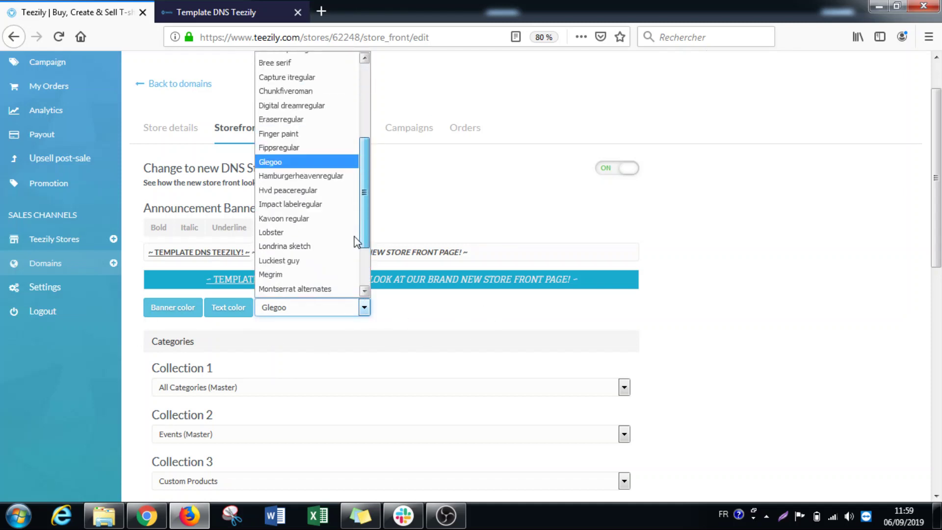
scroll(361, 146, "up", 4)
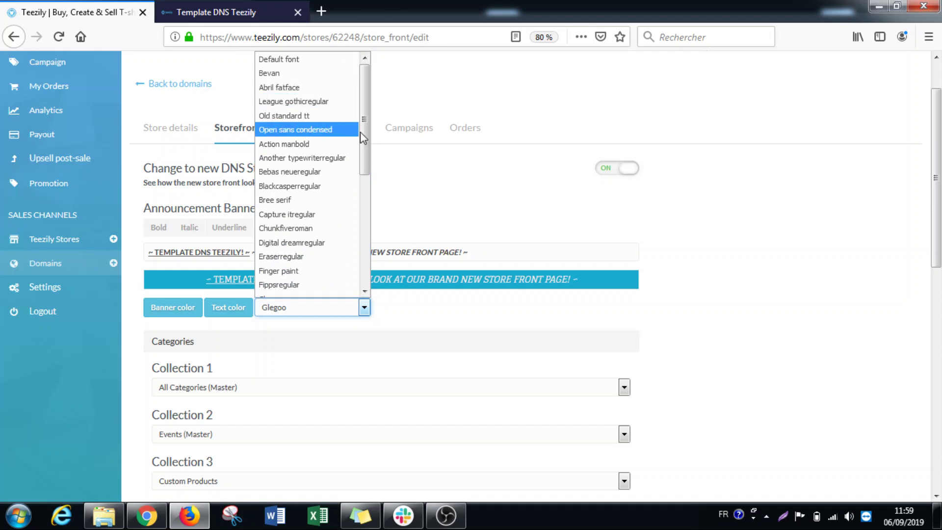
left_click(748, 274)
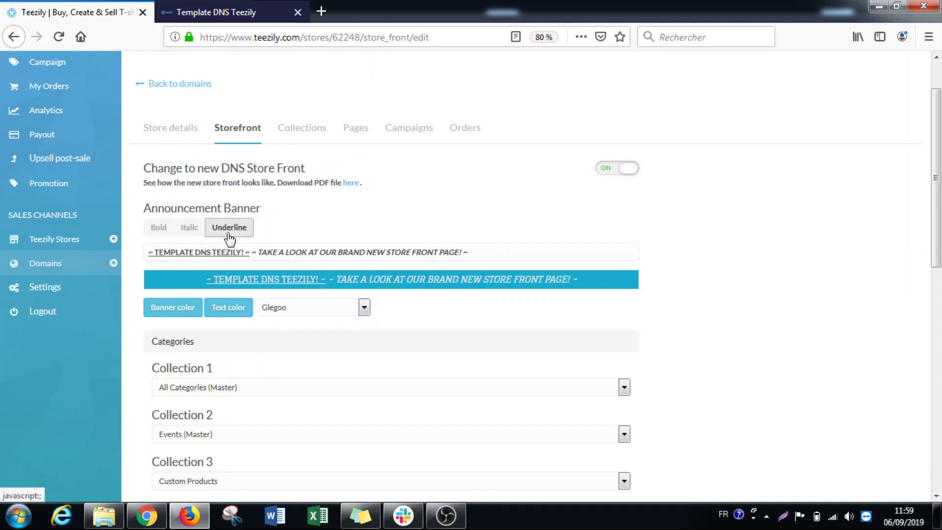
left_click_drag(299, 252, 470, 257)
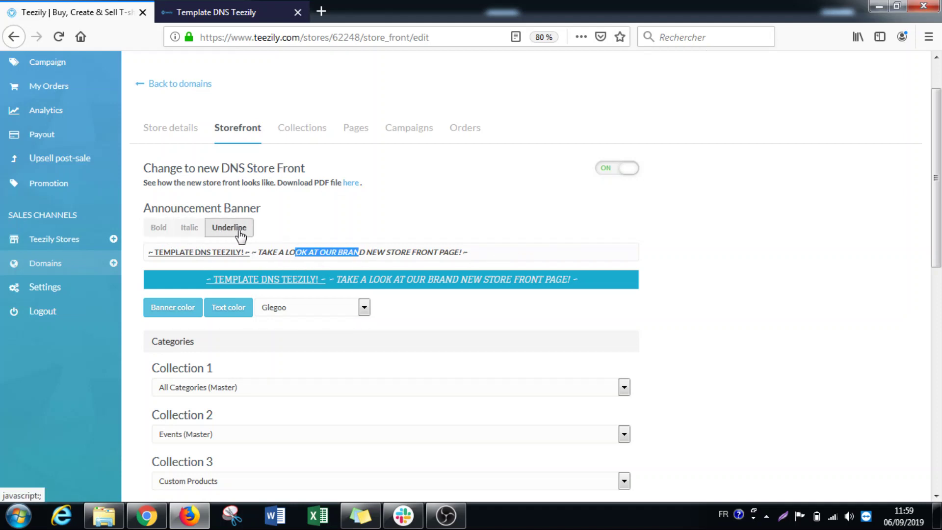
left_click(671, 240)
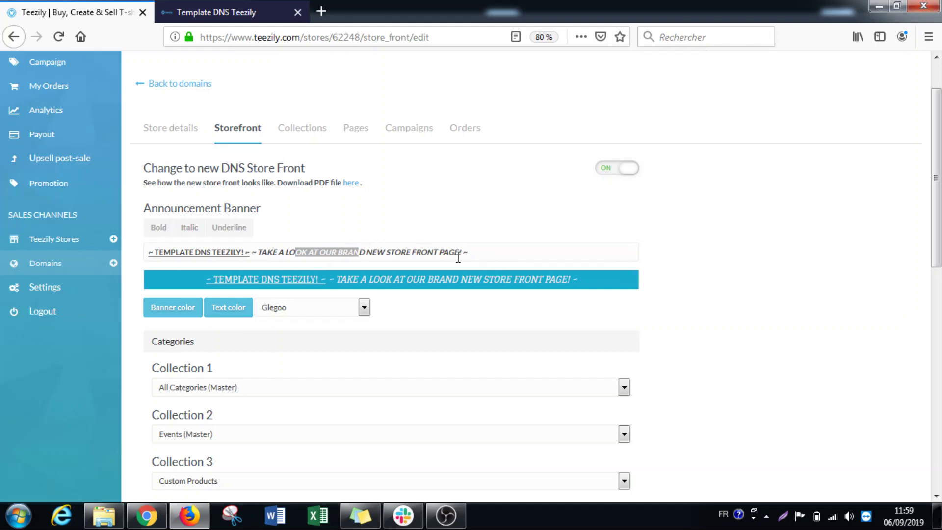
left_click(492, 252)
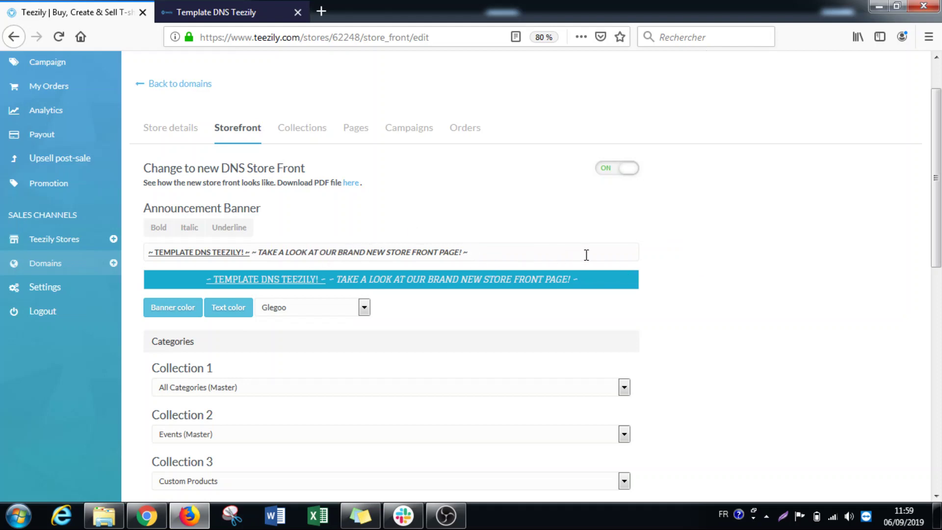
scroll(719, 259, "down", 3)
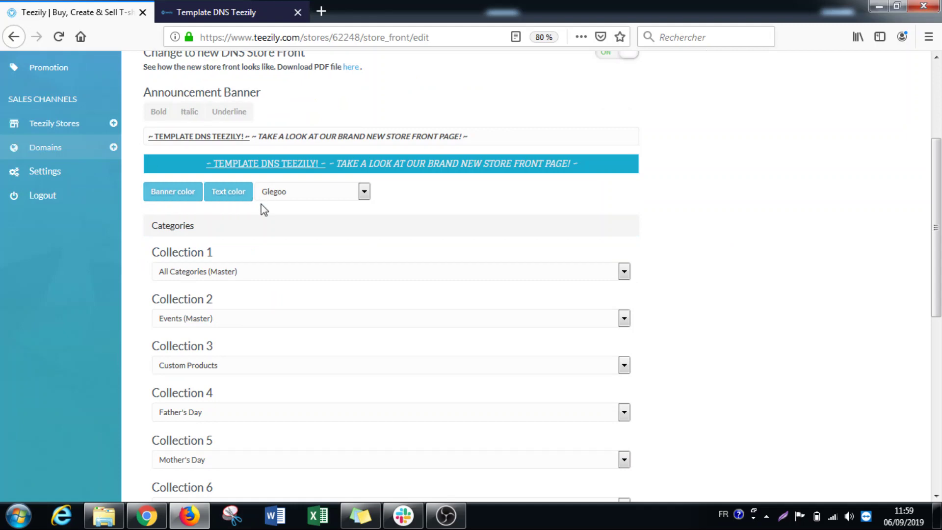
scroll(753, 208, "down", 3)
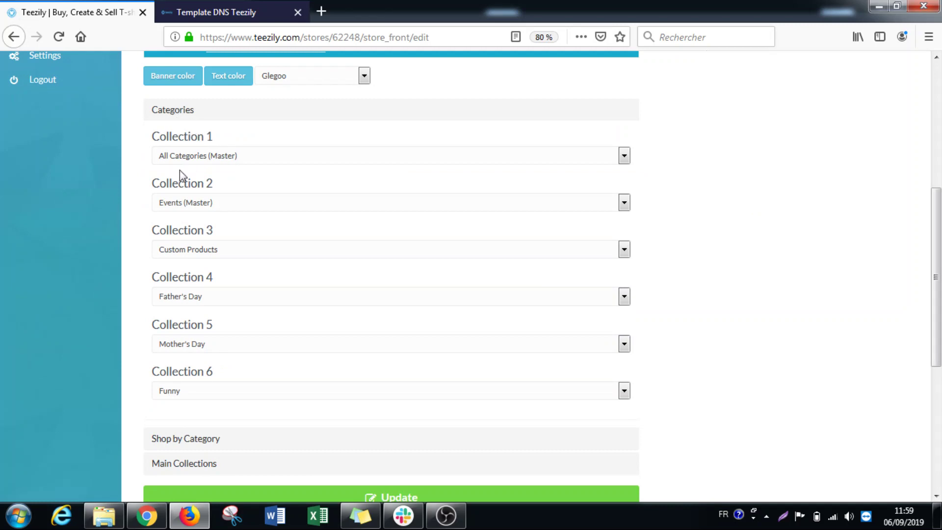
Step: Keep Collection 1 as All Categories (Master) and Collection 2 as Events (Master), checked against the live store
left_click(223, 12)
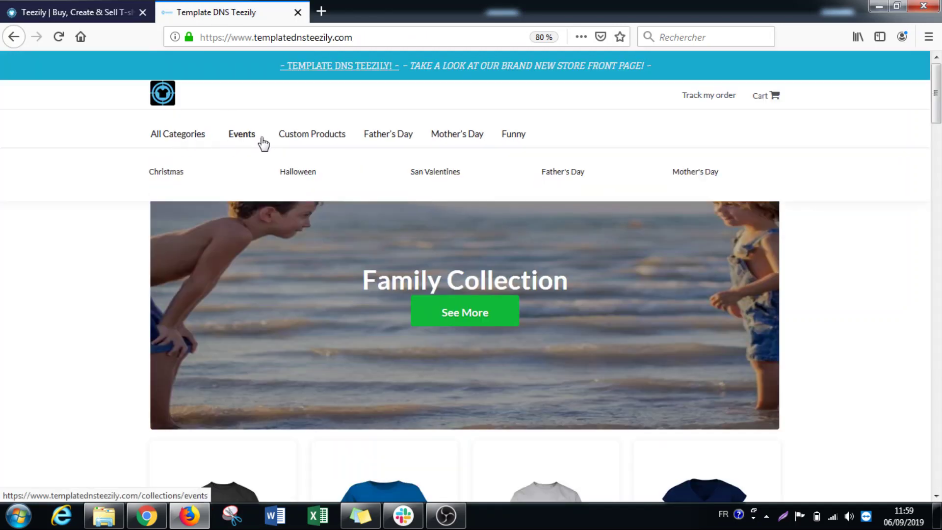
left_click(125, 9)
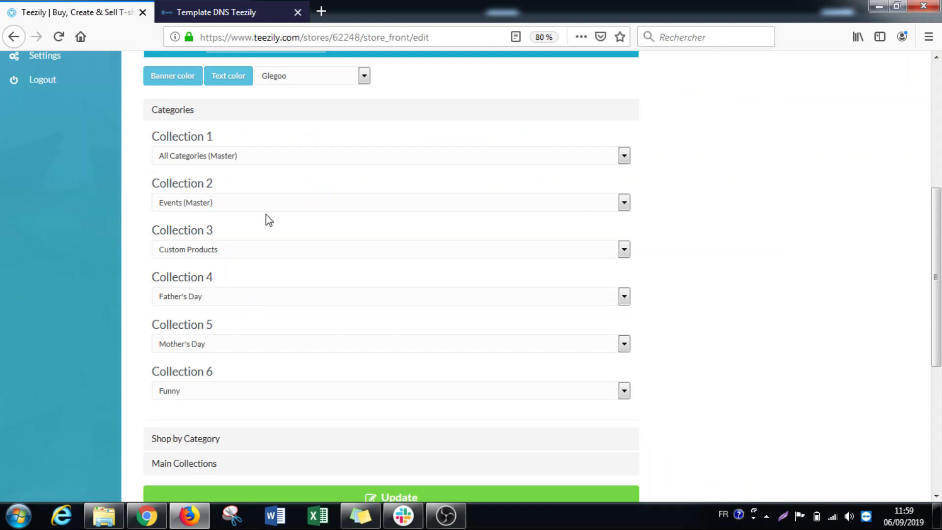
left_click(257, 157)
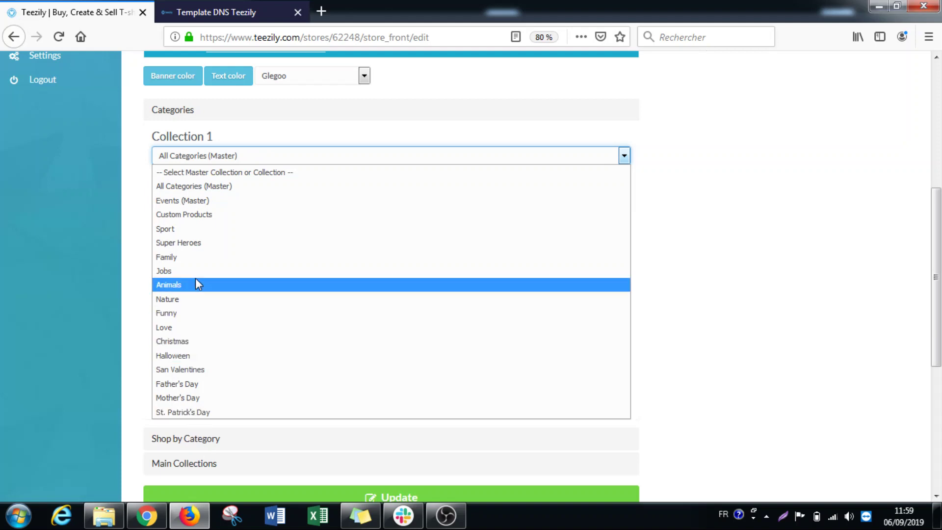
left_click(196, 187)
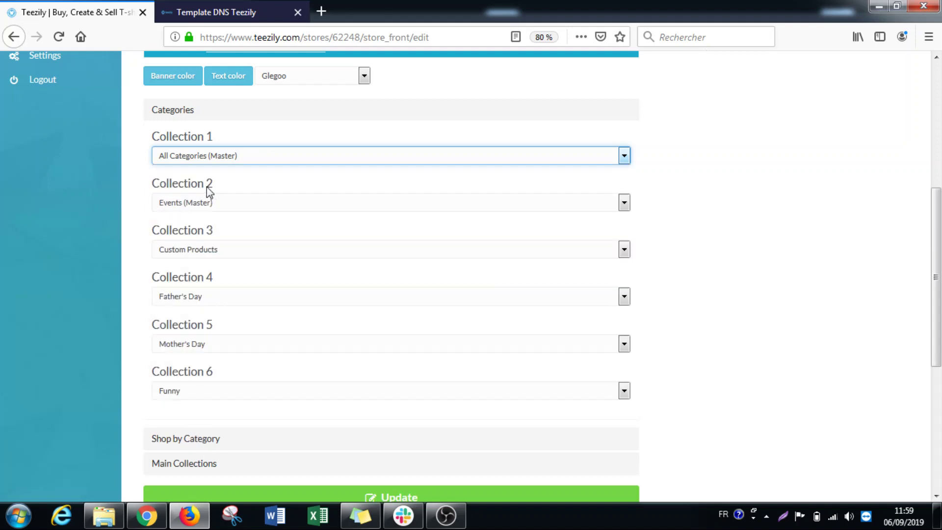
left_click(206, 203)
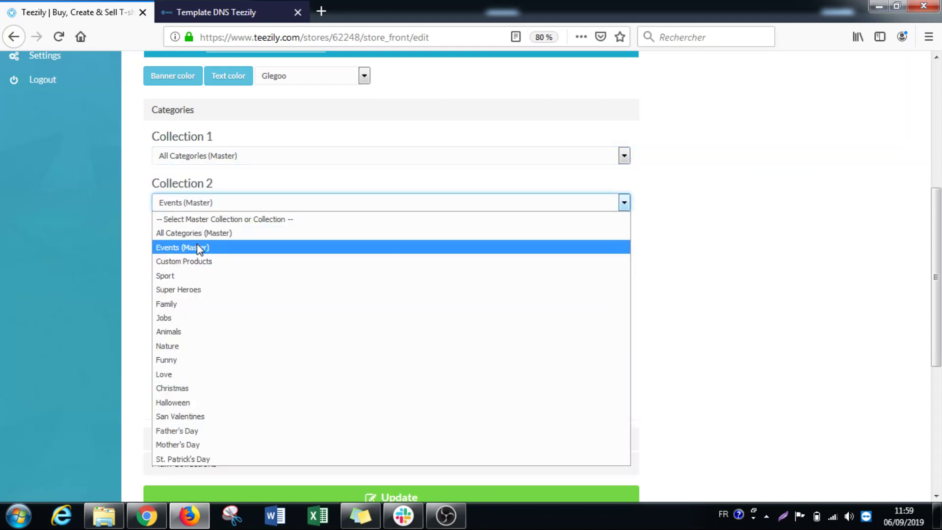
left_click(112, 222)
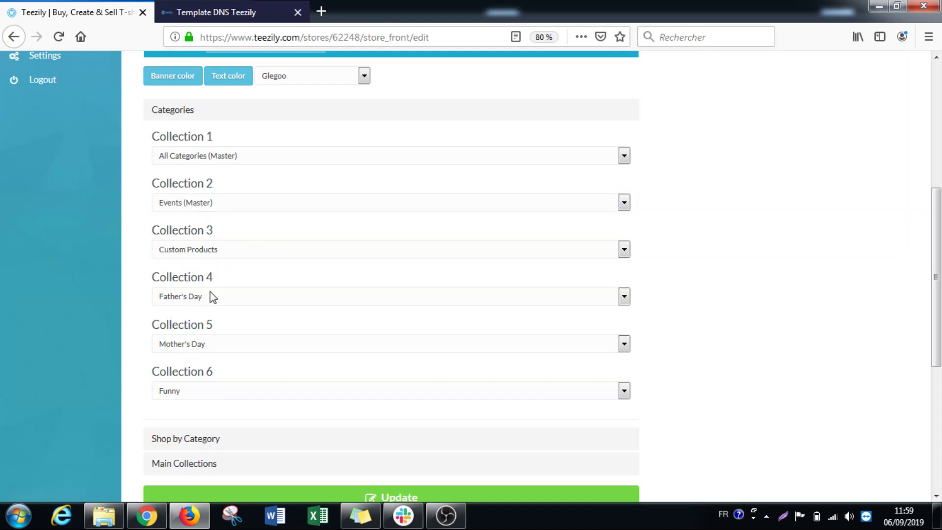
Step: Leave Collection 4 as Father's Day, recheck the storefront, and collapse the Categories panel
left_click(226, 9)
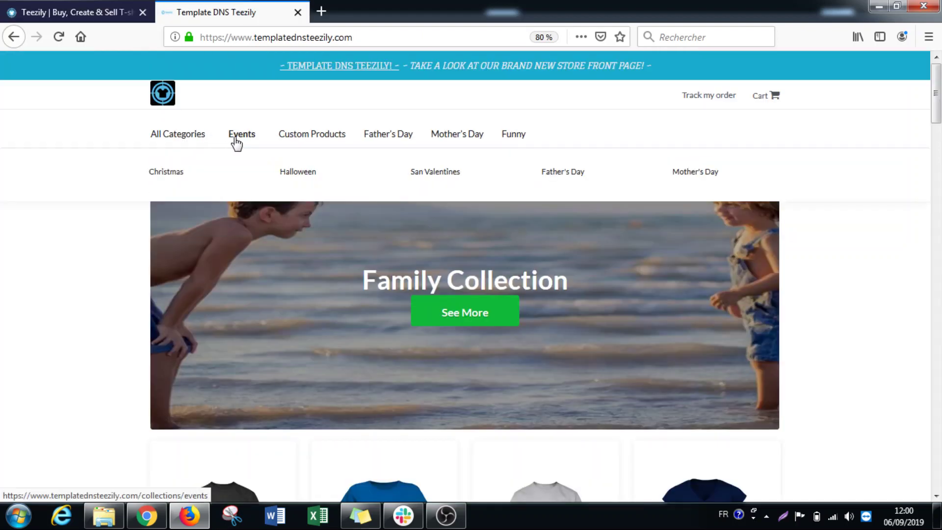
left_click(115, 16)
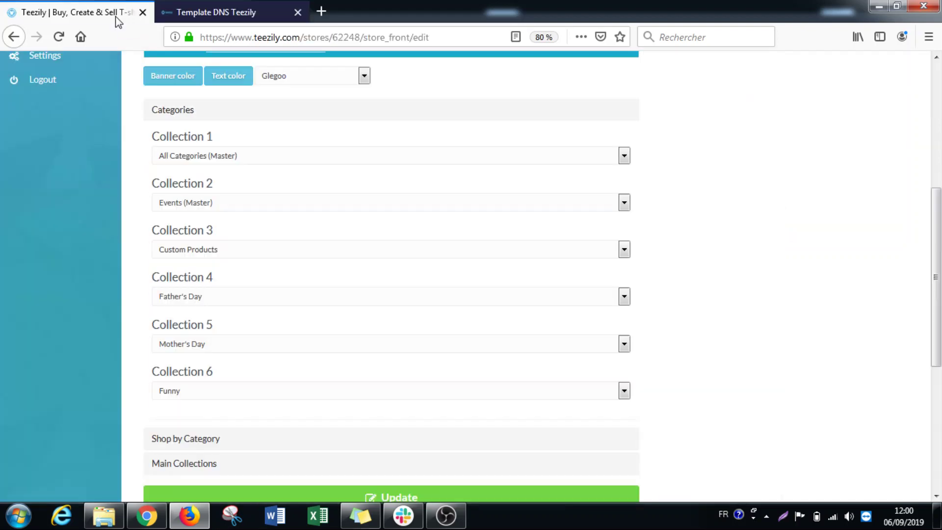
left_click(214, 298)
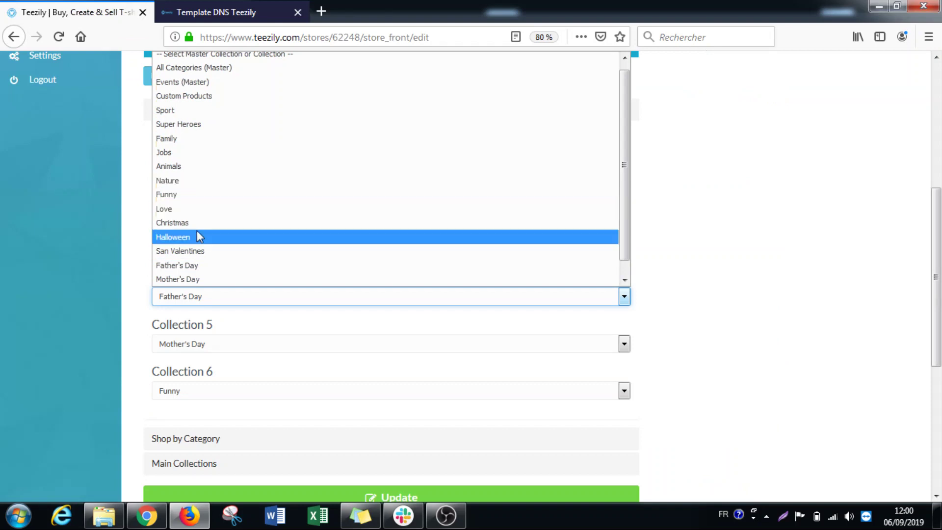
left_click(671, 257)
scroll(490, 375, "down", 1)
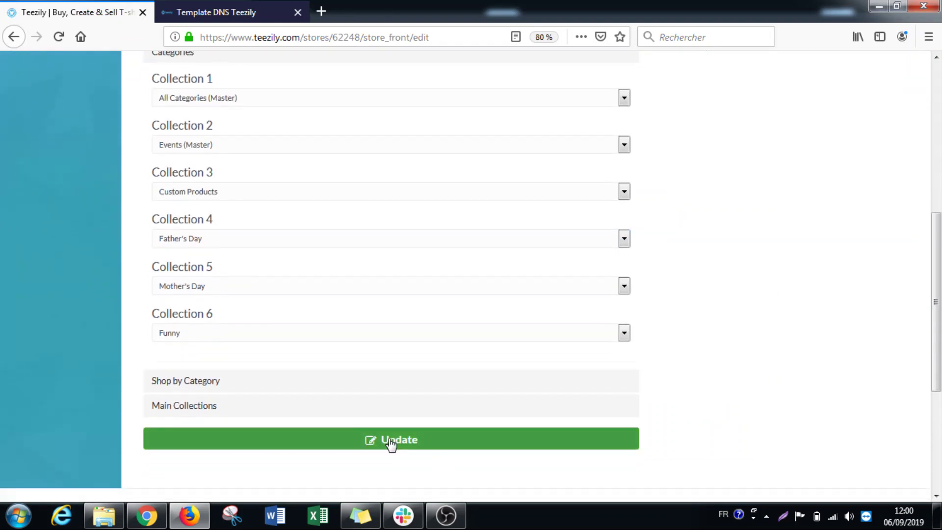
left_click(201, 10)
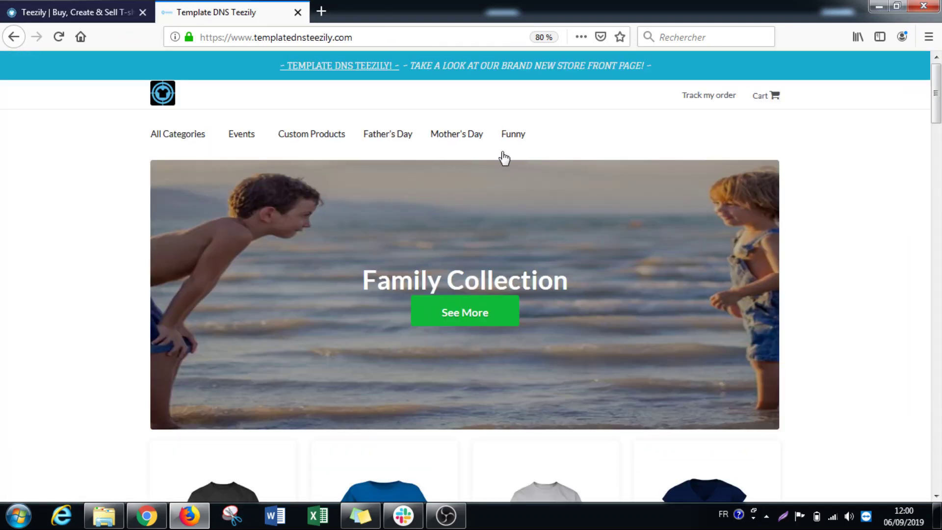
left_click(103, 8)
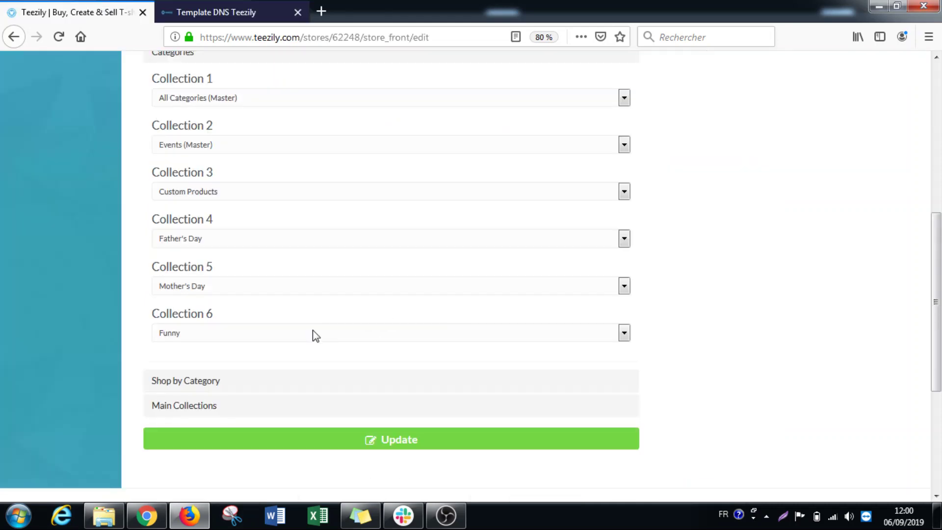
scroll(315, 336, "up", 2)
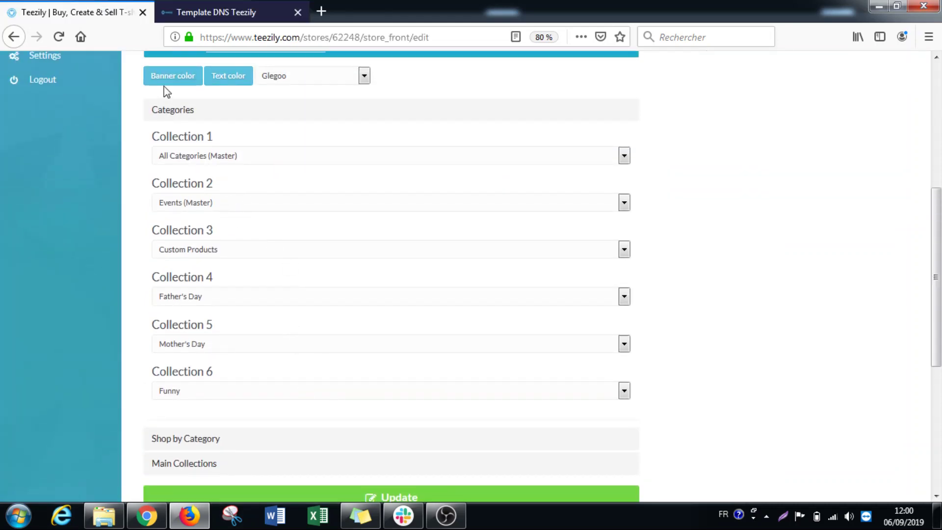
left_click(163, 109)
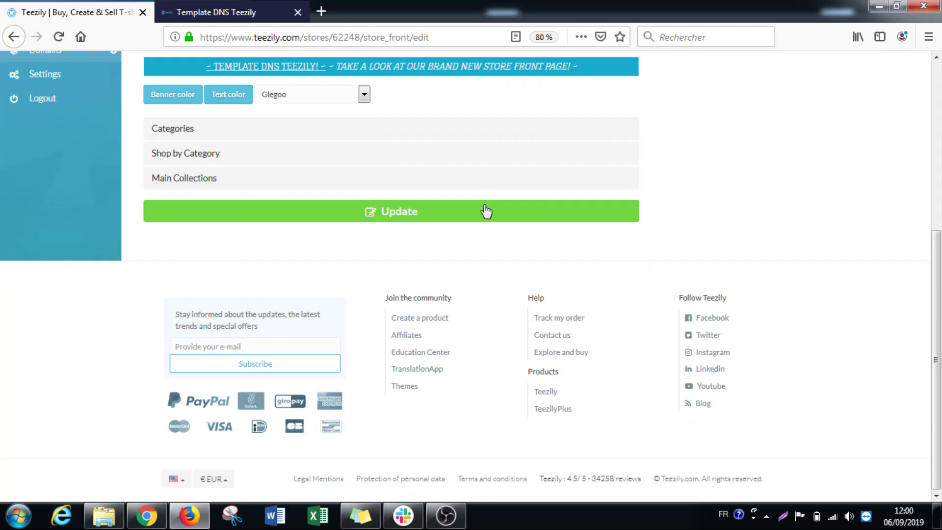
Step: Expand Shop by Category and view the matching category links on the live storefront
left_click(200, 156)
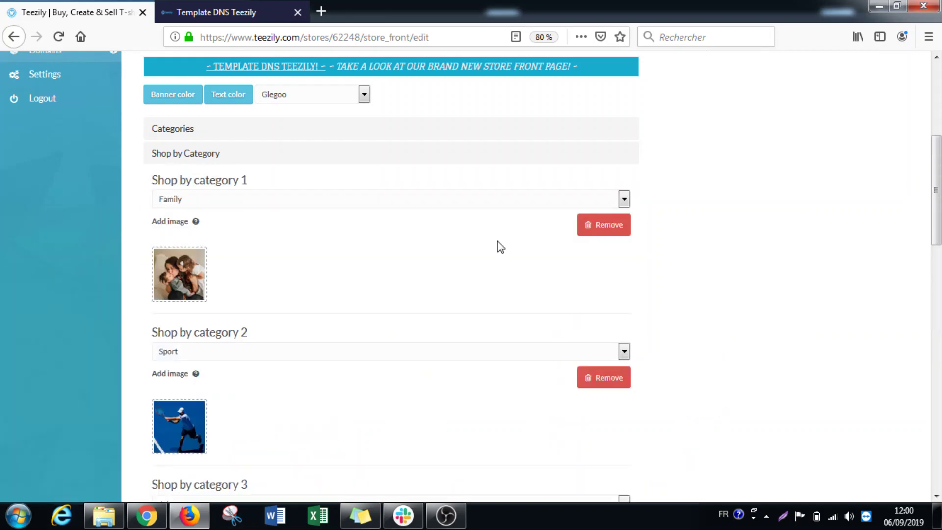
scroll(267, 253, "down", 2)
left_click(267, 15)
scroll(591, 339, "down", 10)
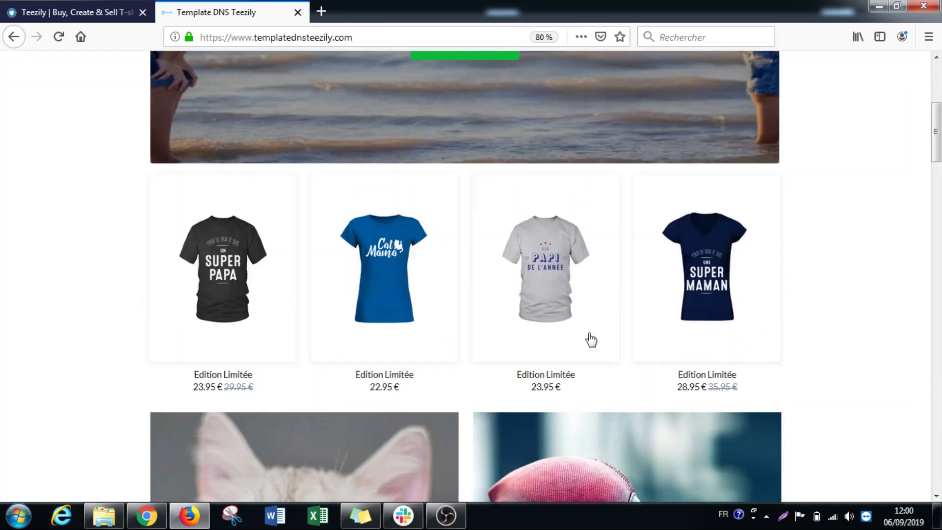
scroll(591, 339, "down", 12)
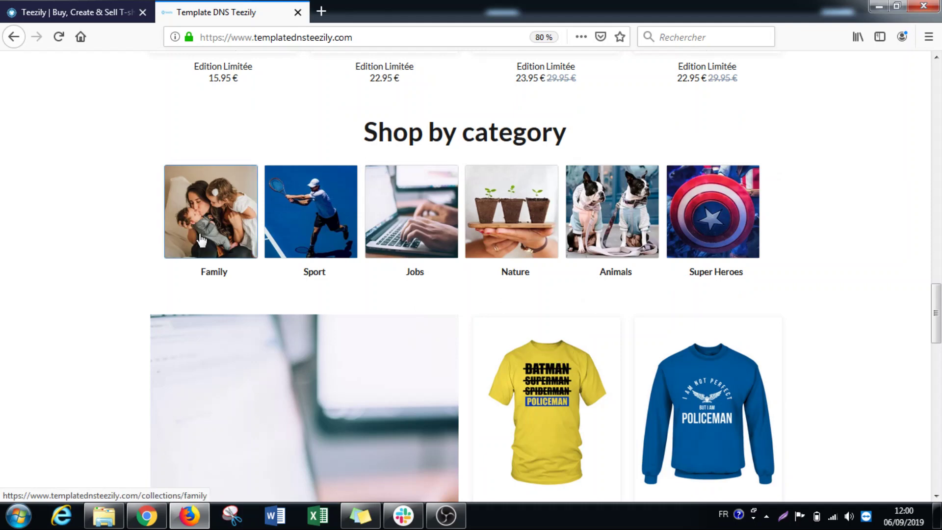
Step: Browse the storefront's Family collection page with its filters, then go back to the store home page
left_click(216, 231)
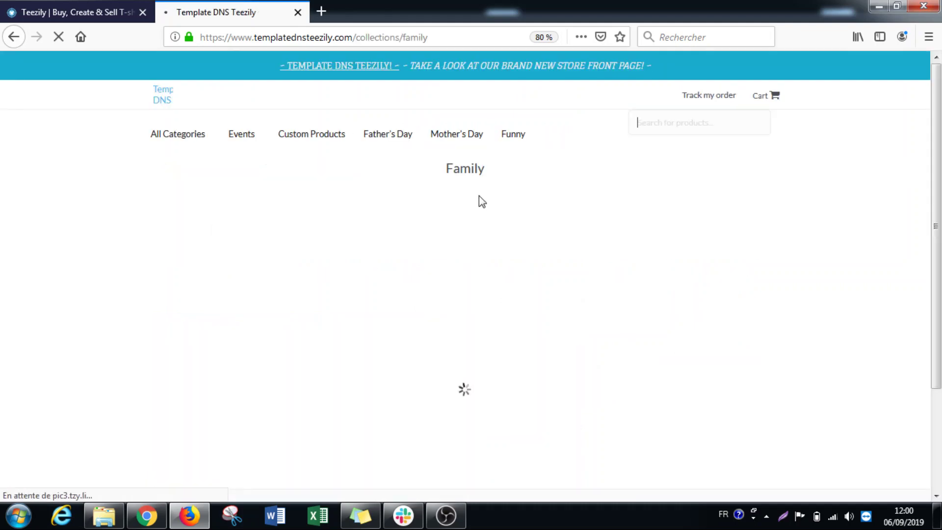
scroll(478, 194, "down", 5)
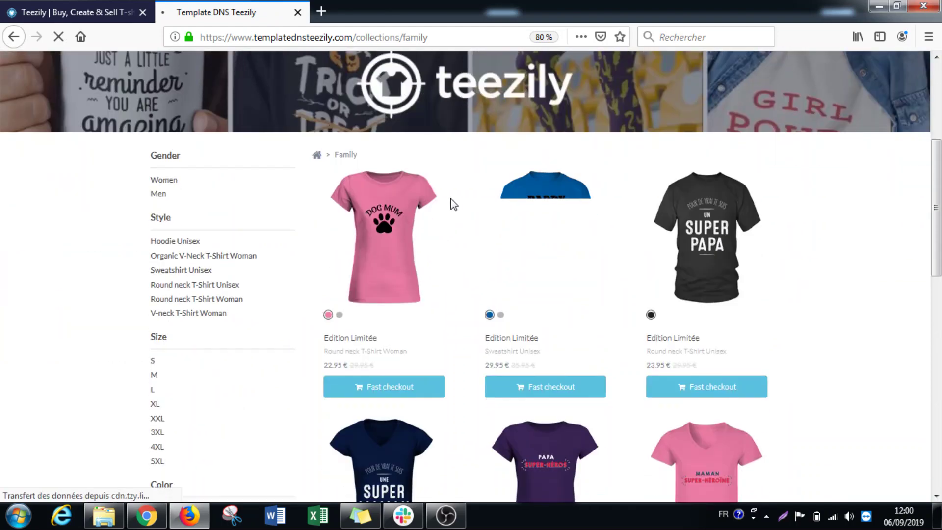
scroll(445, 313, "up", 5)
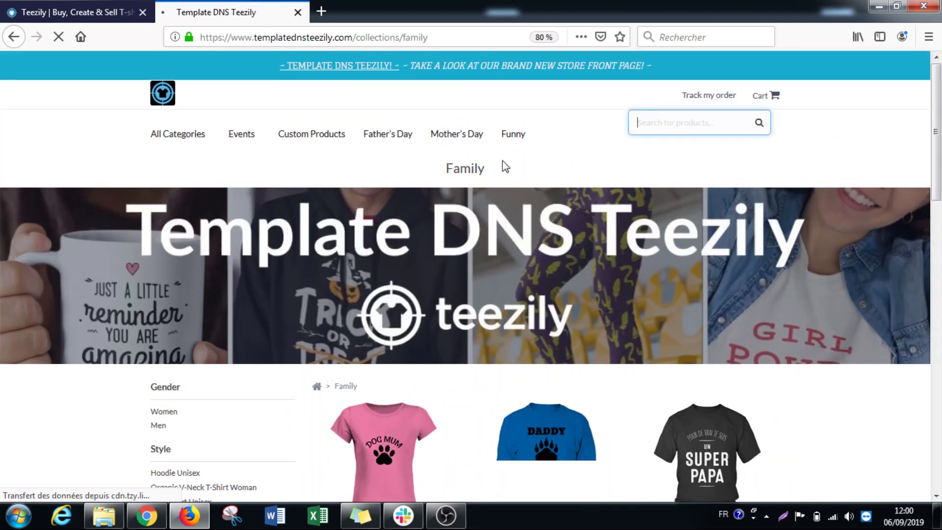
scroll(544, 349, "down", 18)
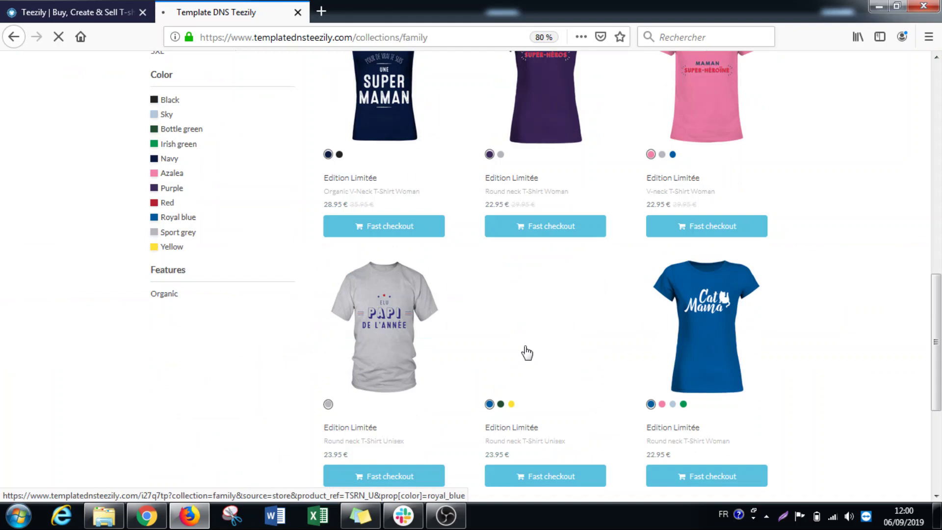
scroll(536, 316, "up", 15)
scroll(457, 315, "down", 3)
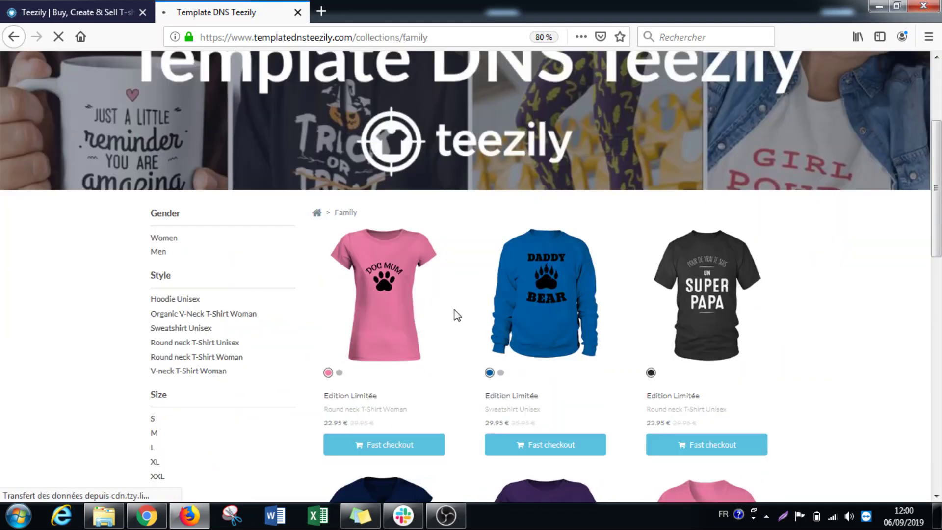
scroll(508, 300, "down", 6)
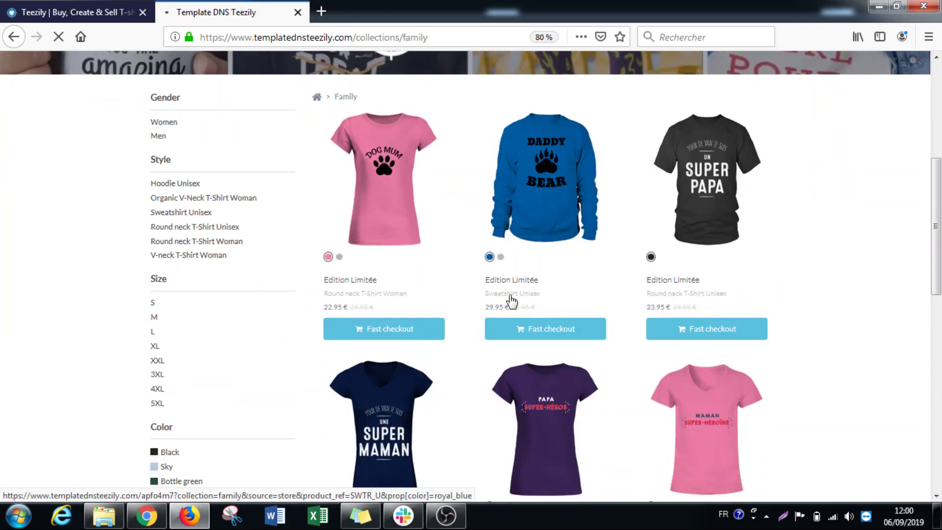
scroll(531, 200, "up", 10)
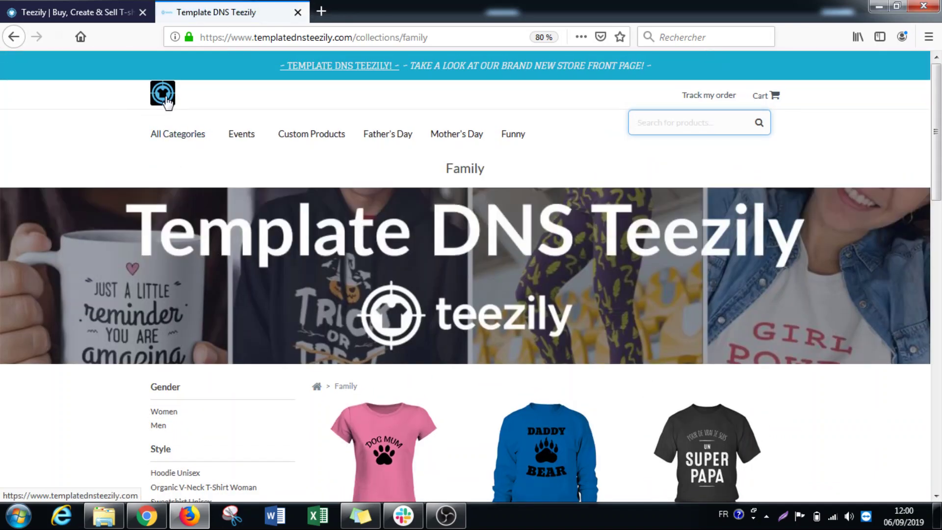
left_click(167, 101)
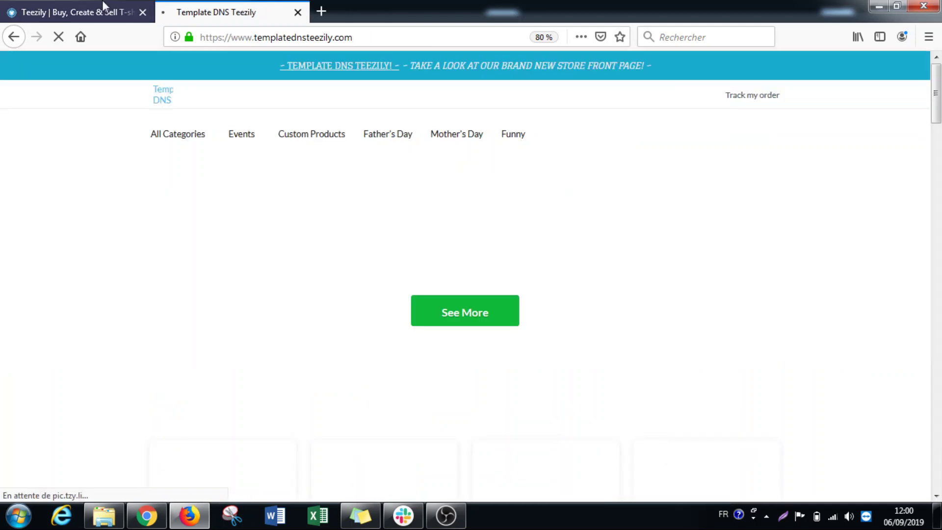
Step: Compare the Shop by Category settings in the editor with the live storefront
left_click(103, 6)
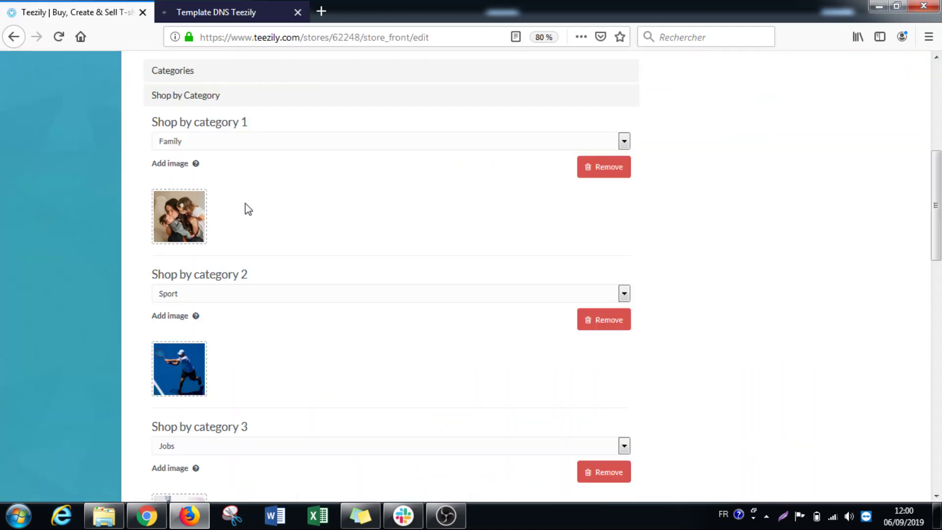
scroll(327, 242, "down", 10)
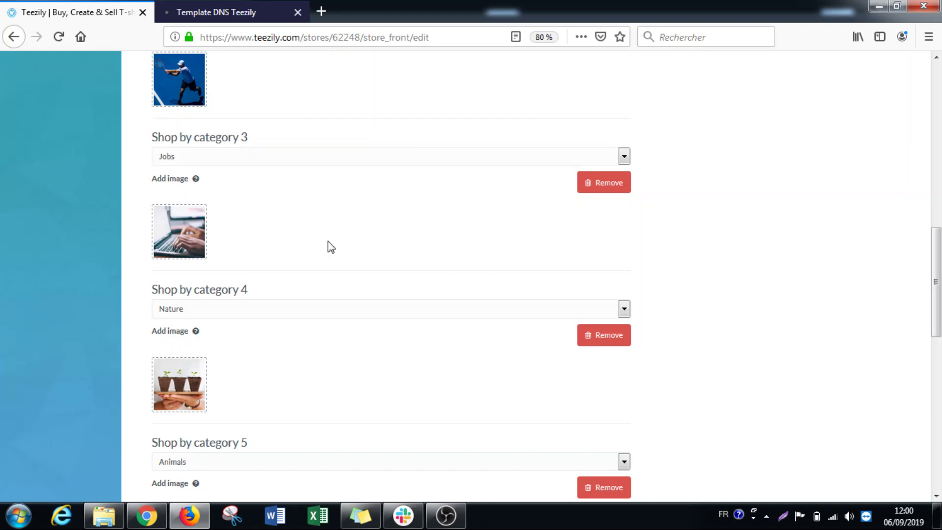
scroll(318, 254, "up", 10)
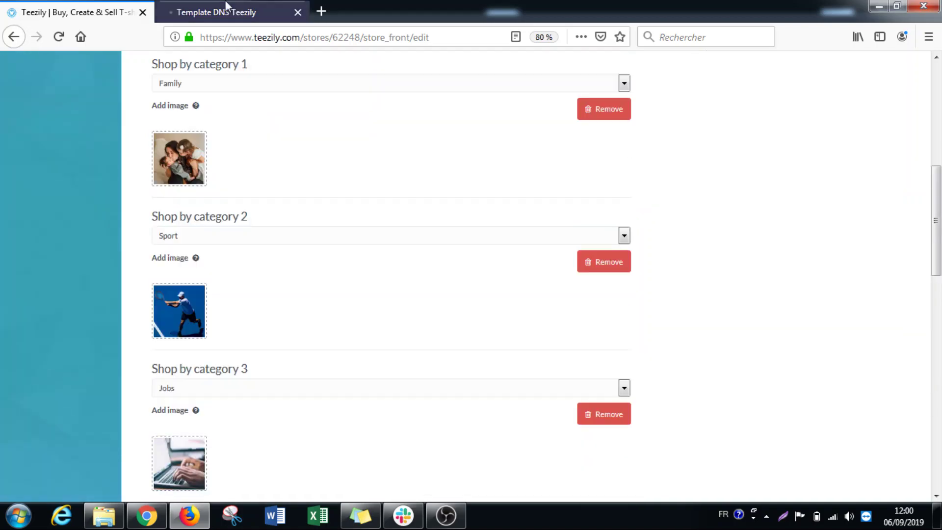
left_click(227, 10)
scroll(425, 316, "down", 5)
scroll(422, 326, "down", 20)
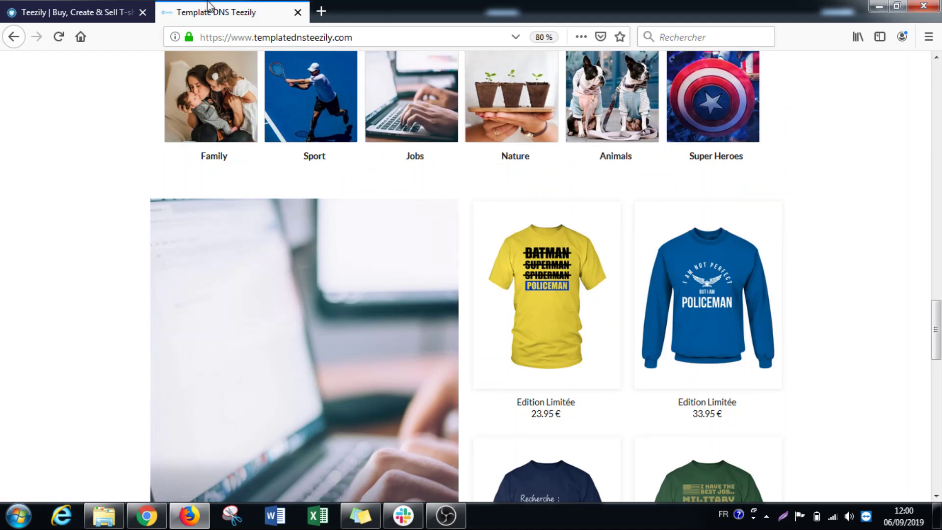
left_click(98, 11)
scroll(268, 230, "up", 2)
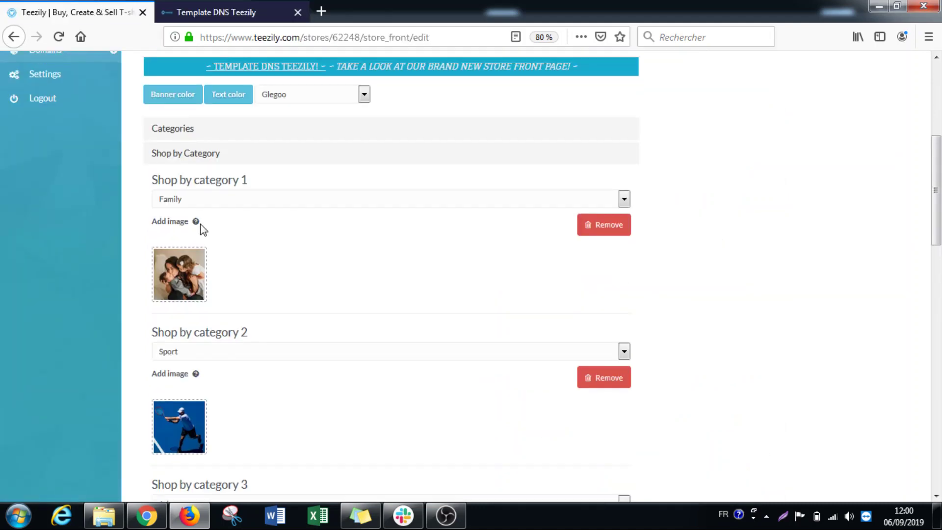
Step: Review the six category dropdowns and images, keeping Family as category 1
mouse_move(197, 224)
left_click(314, 203)
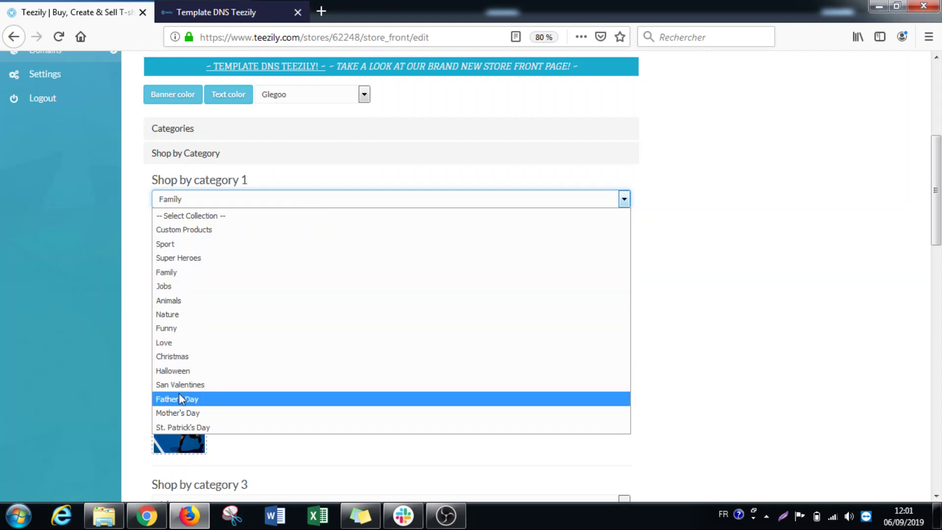
left_click(130, 316)
left_click(130, 316)
scroll(260, 265, "down", 2)
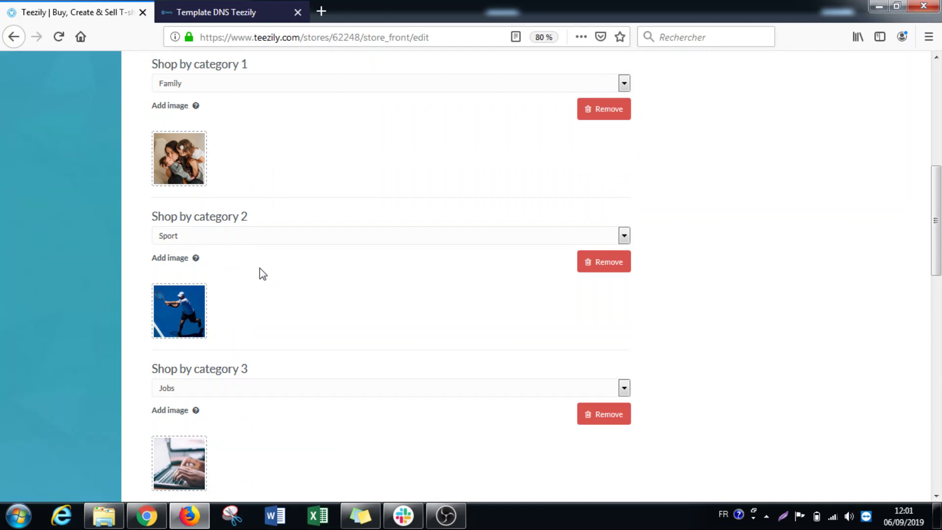
scroll(260, 268, "down", 2)
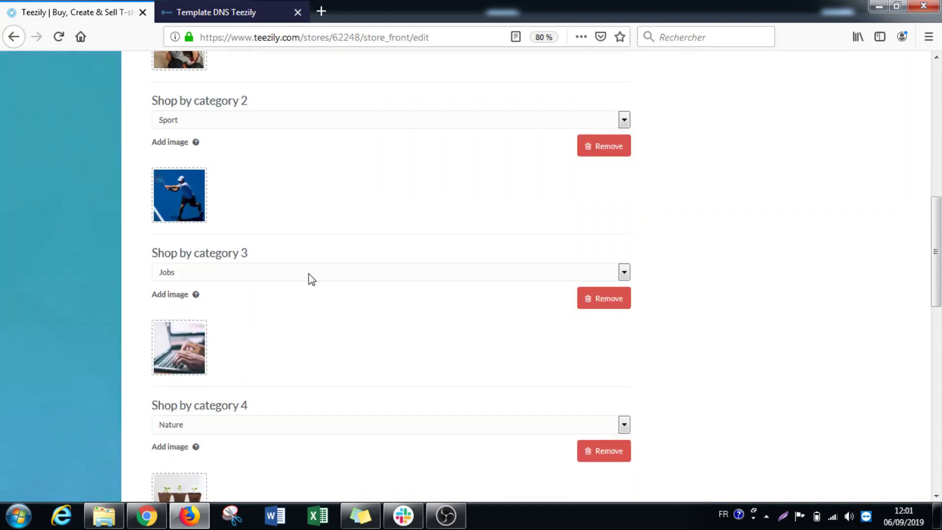
scroll(231, 260, "down", 4)
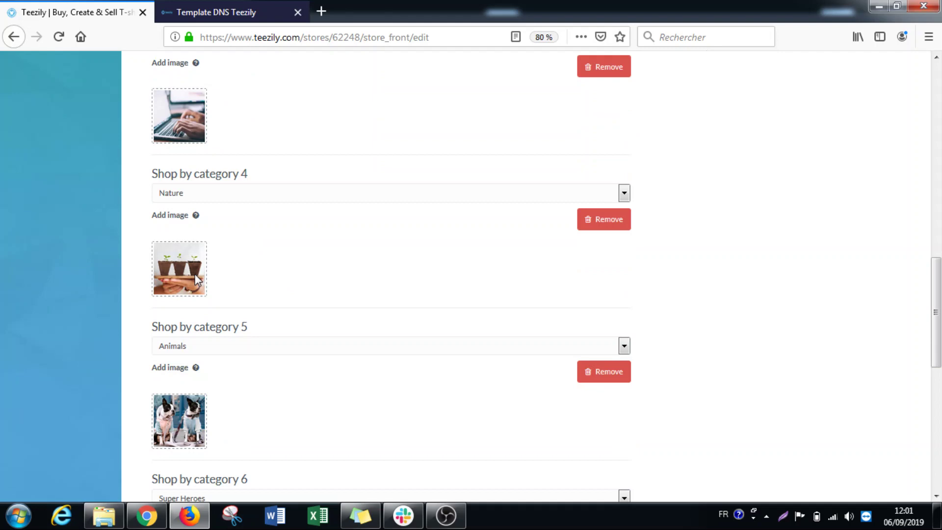
scroll(191, 287, "up", 1)
scroll(215, 278, "up", 4)
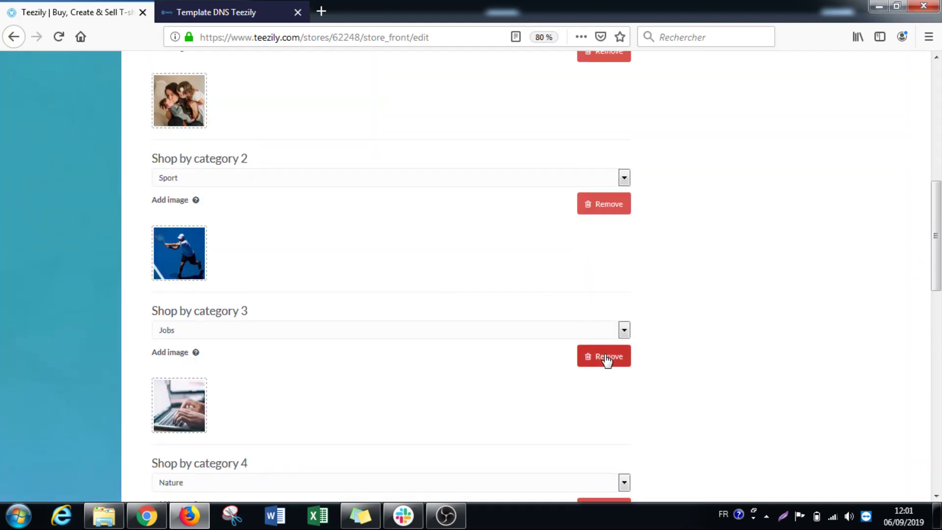
scroll(591, 224, "up", 1)
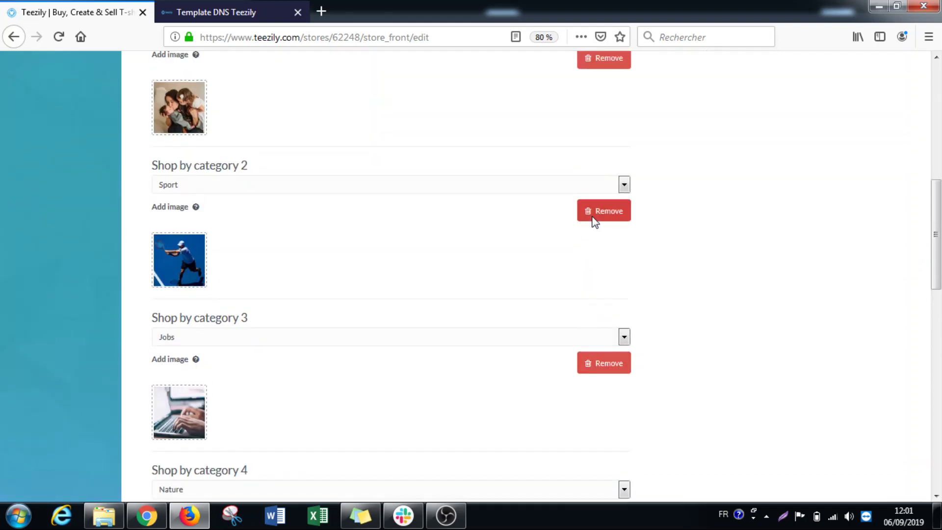
scroll(202, 147, "up", 1)
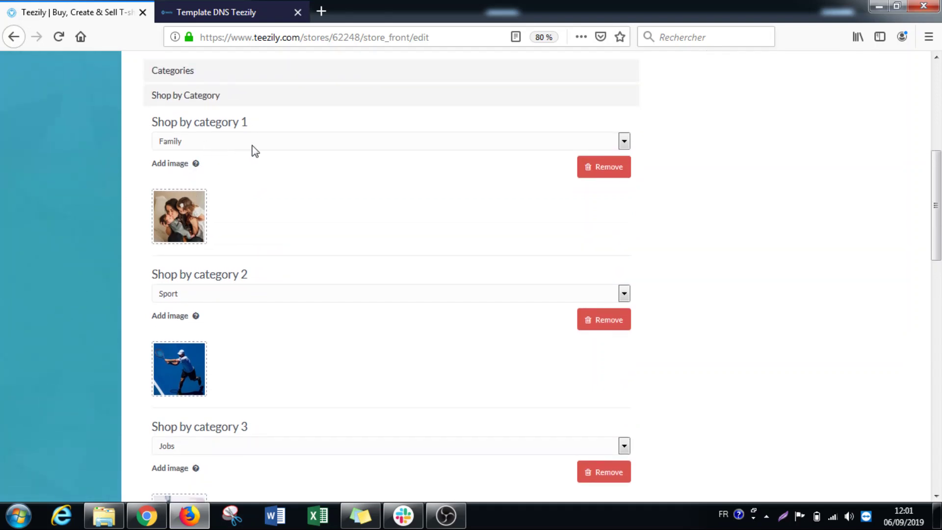
scroll(255, 151, "down", 12)
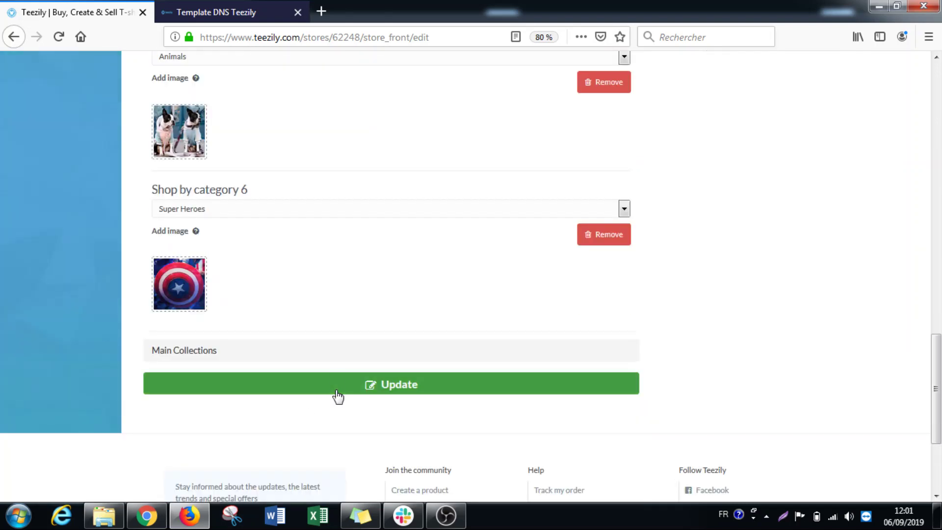
Step: Save the Shop by Category settings with Update and check the live store
left_click(338, 385)
key("ctrl+Tab")
scroll(607, 380, "down", 3)
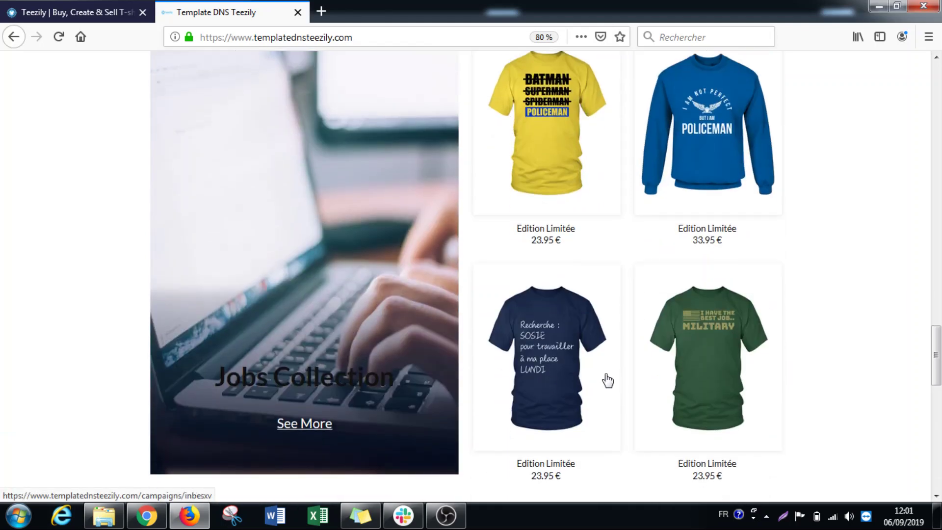
scroll(309, 272, "up", 3)
key("ctrl+Tab")
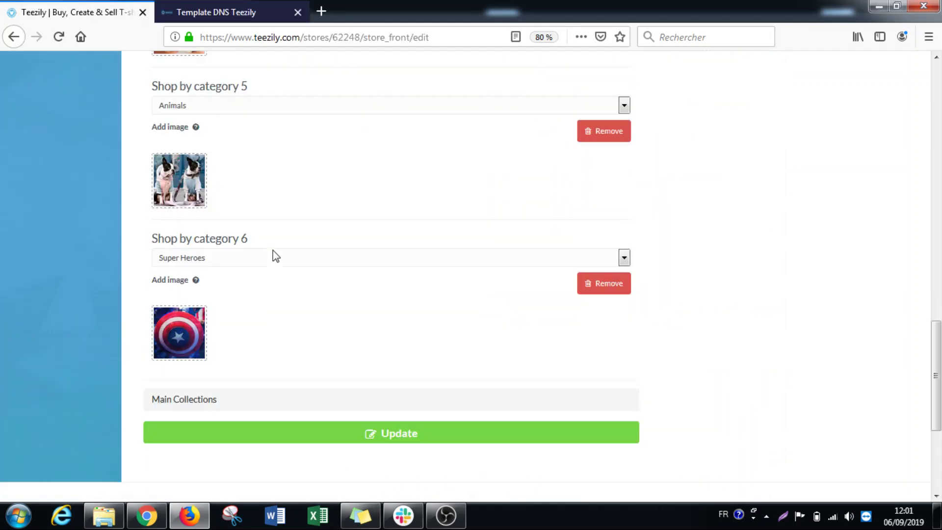
scroll(267, 218, "up", 4)
scroll(266, 218, "down", 6)
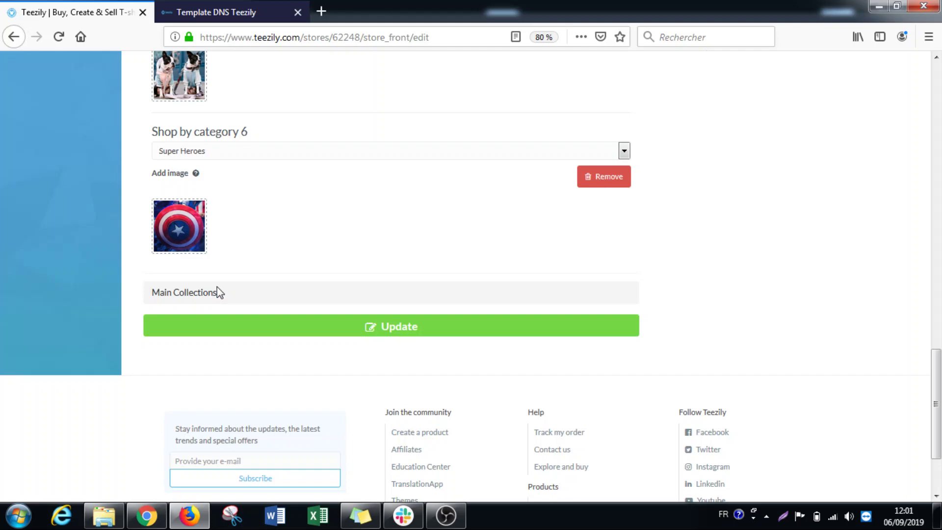
Step: Expand Main Collections (Family, Animals, Super Heroes, Jobs, Sport) and compare with the live store
left_click(201, 291)
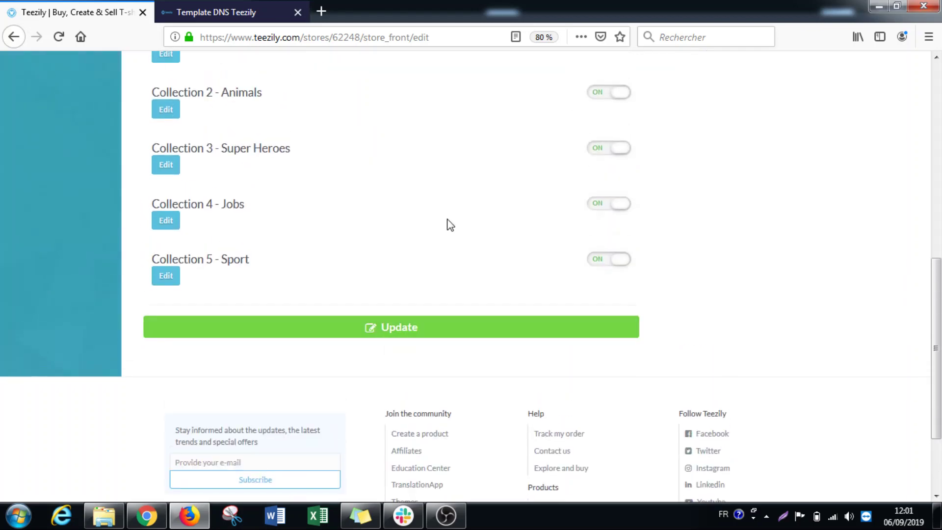
scroll(450, 225, "up", 3)
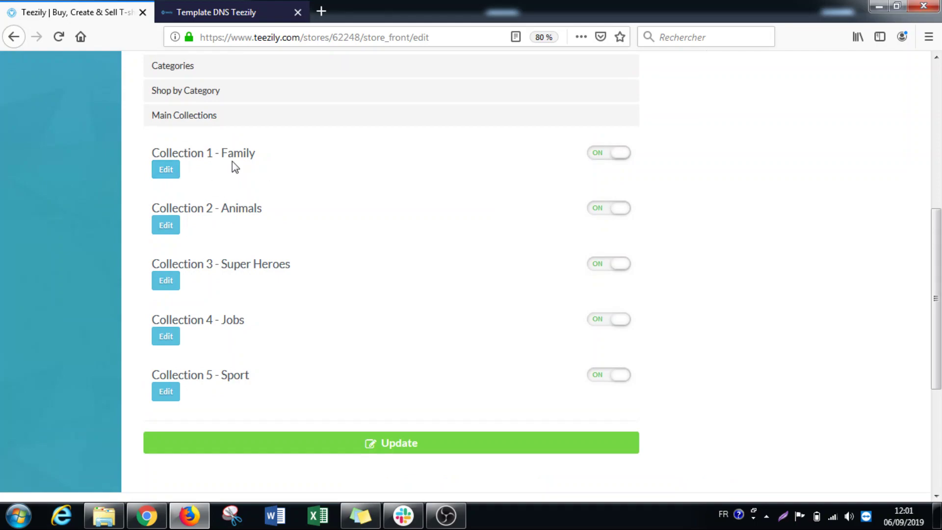
key("ctrl+Tab")
scroll(364, 196, "up", 10)
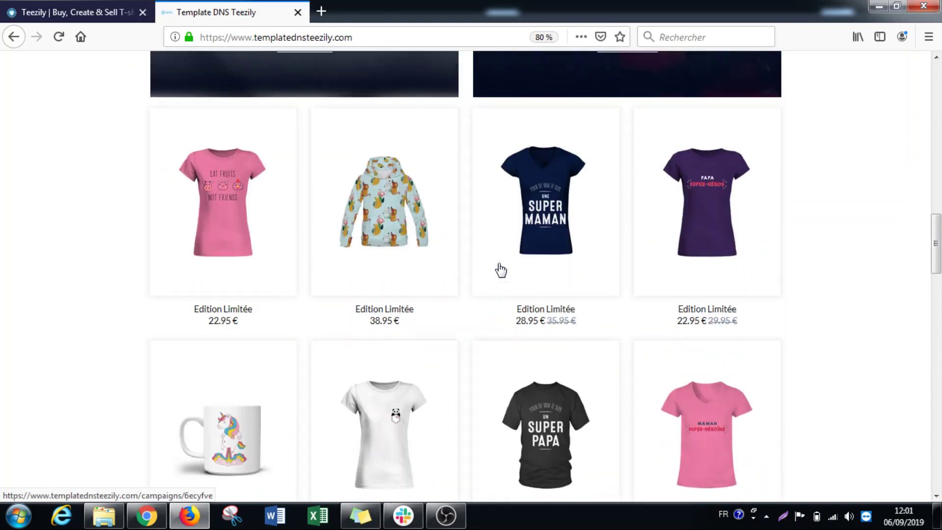
scroll(501, 270, "up", 10)
mouse_move(249, 140)
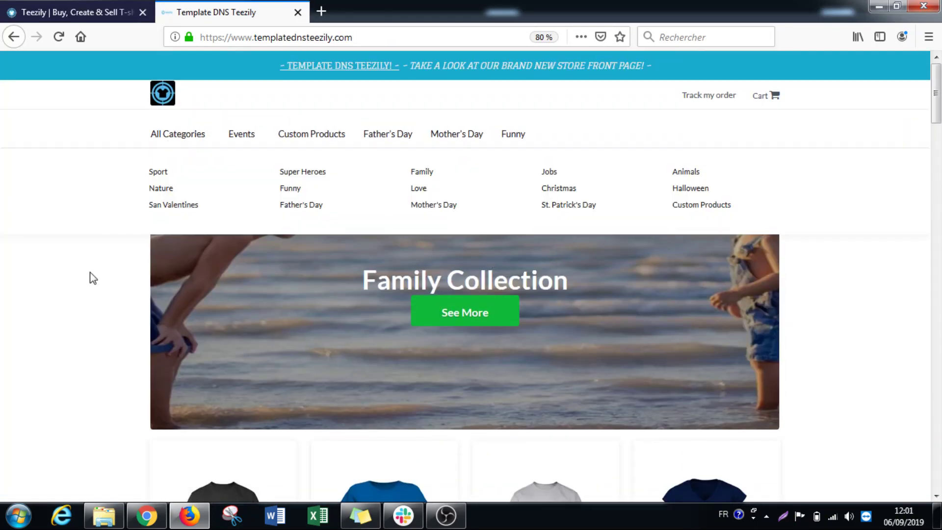
left_click(53, 9)
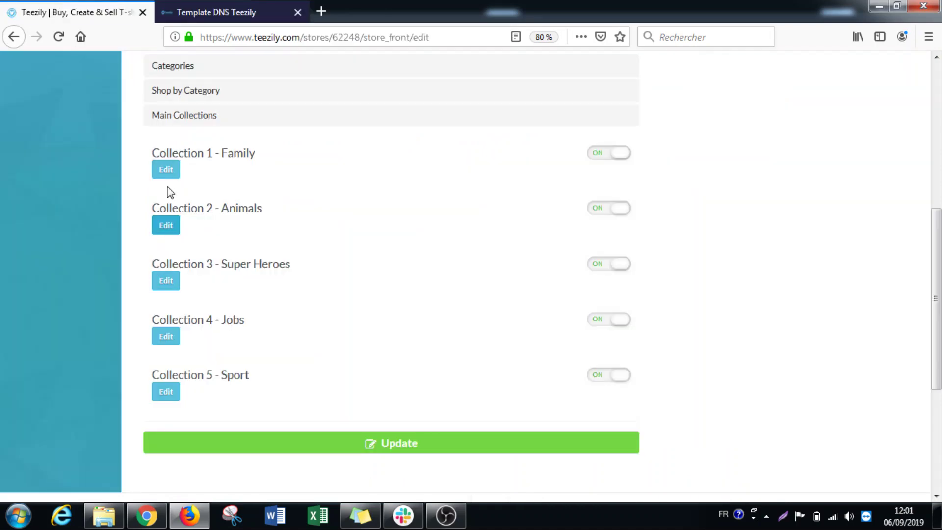
Step: Open the Family collection's settings and compare its banner with the live storefront
left_click(166, 172)
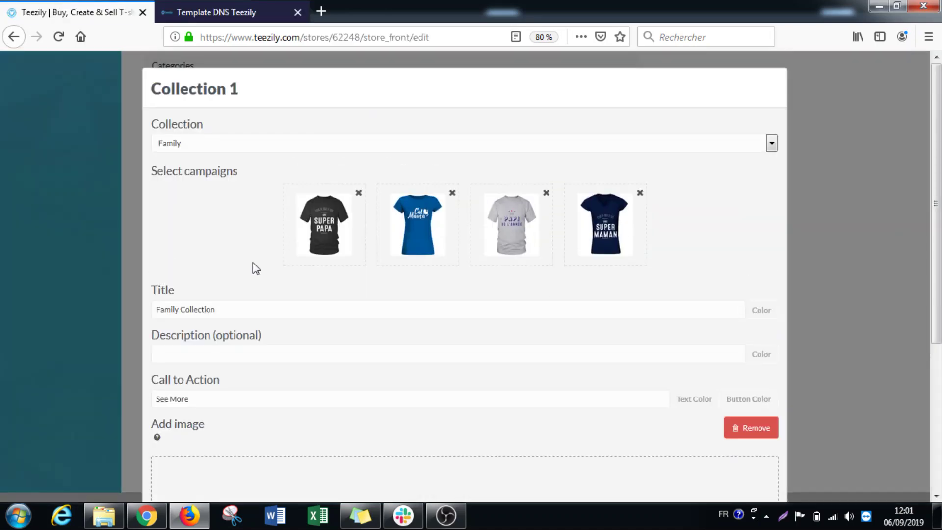
scroll(251, 269, "down", 3)
scroll(179, 358, "down", 3)
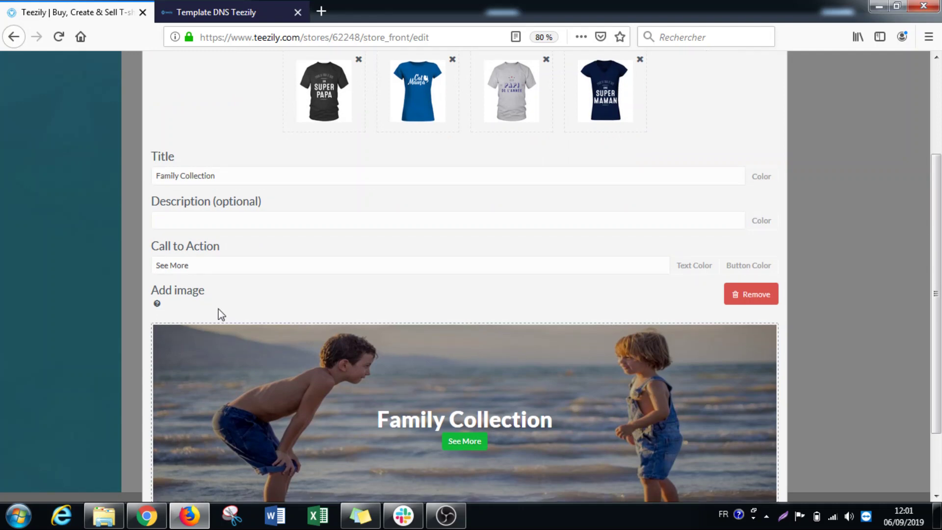
scroll(219, 311, "down", 2)
mouse_move(157, 220)
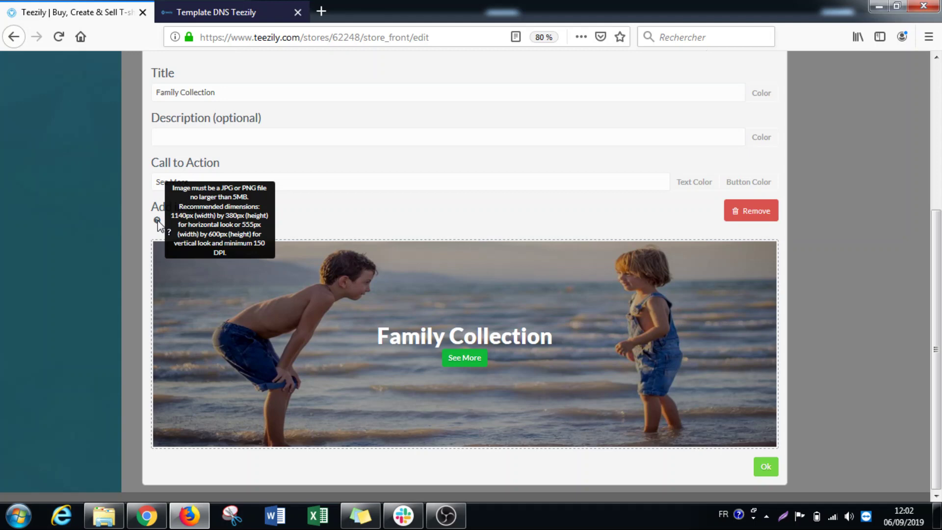
left_click(289, 10)
mouse_move(187, 147)
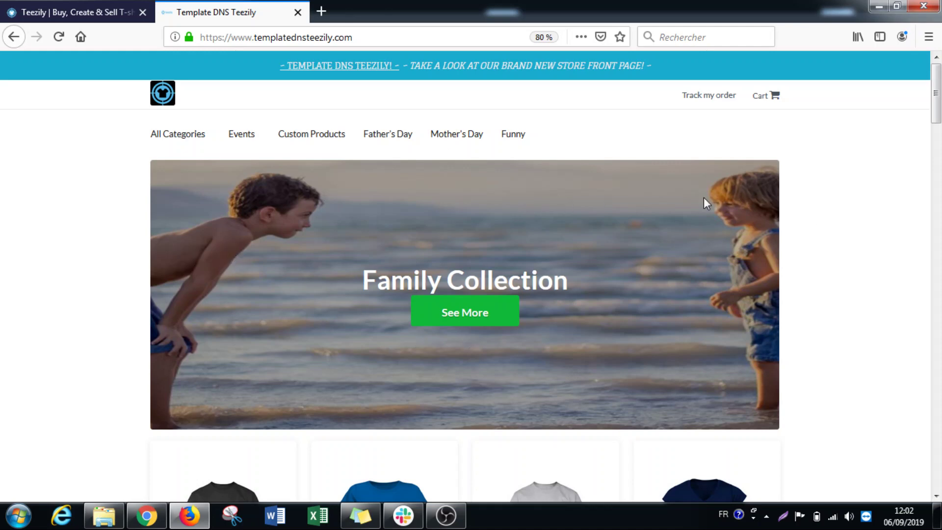
left_click(101, 7)
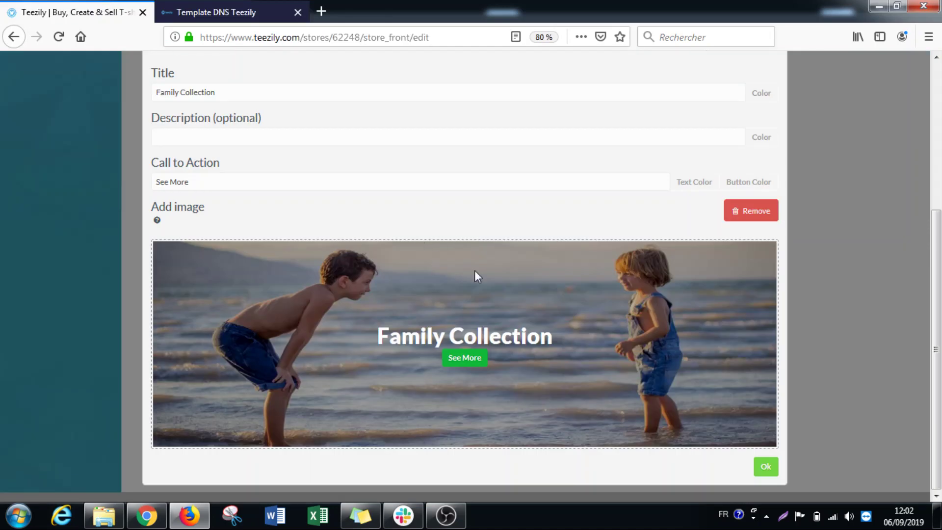
scroll(458, 347, "up", 2)
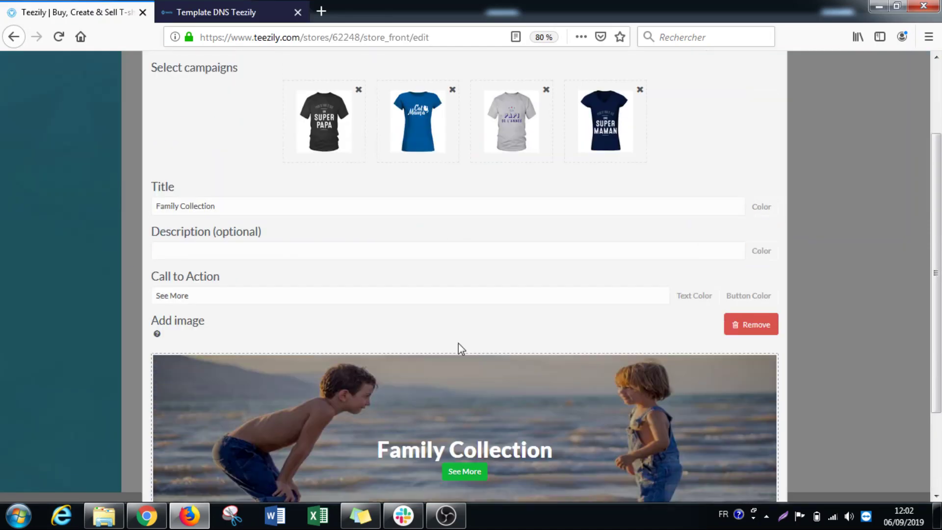
scroll(458, 346, "down", 2)
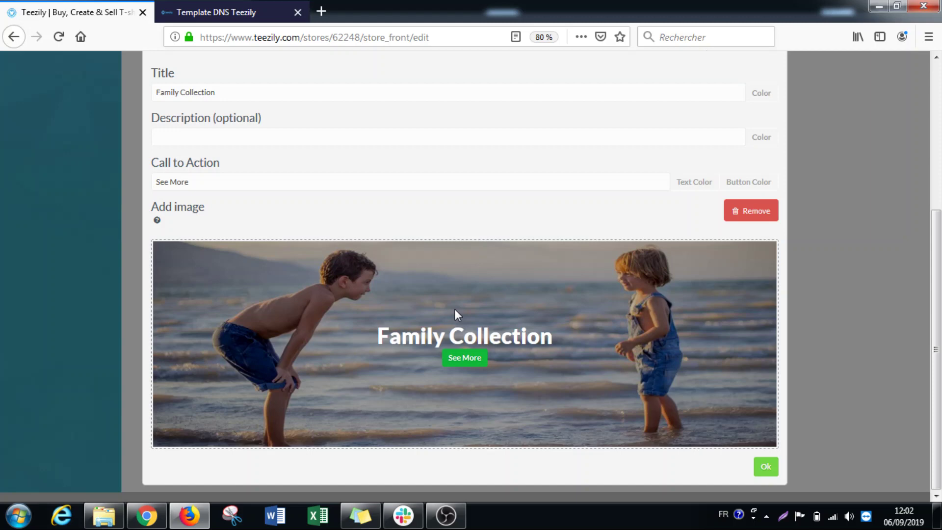
scroll(528, 319, "up", 4)
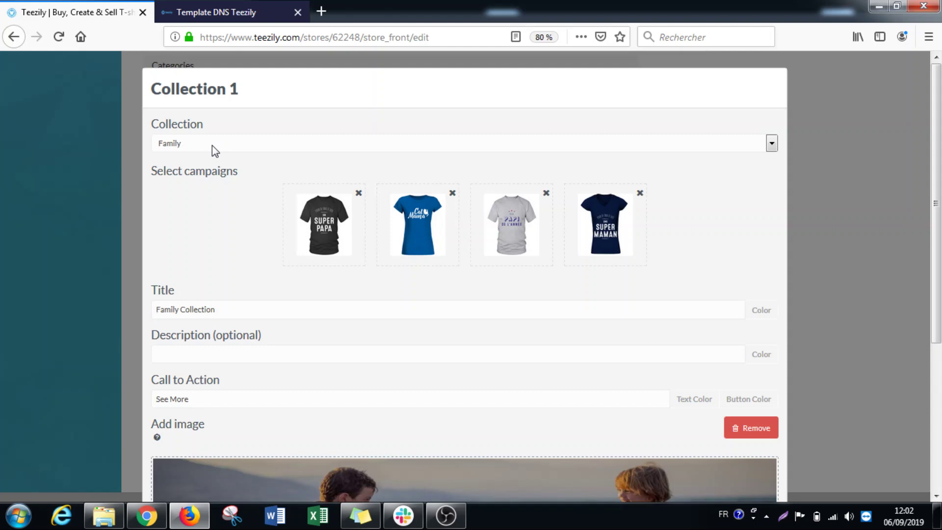
Step: Swap the Super Papa shirt for the blue bear sweatshirt campaign and check the live store
left_click(324, 233)
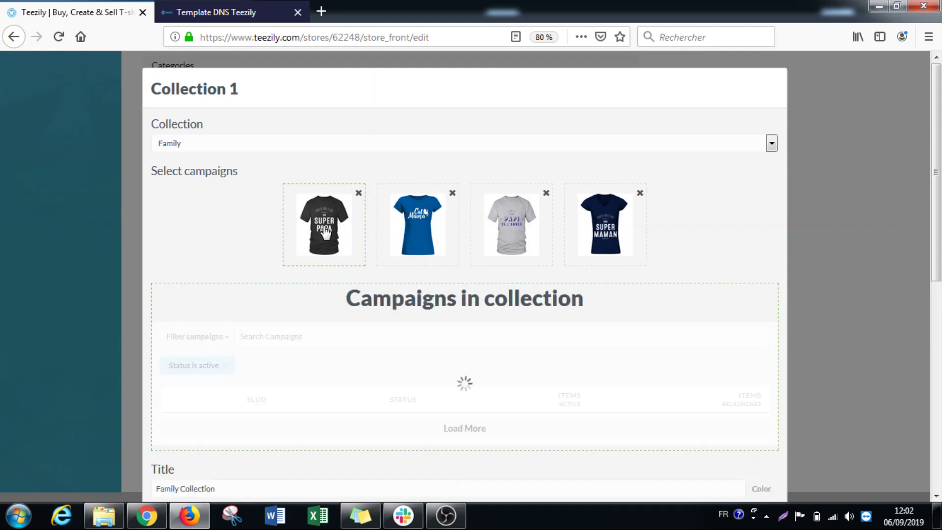
scroll(316, 146, "down", 3)
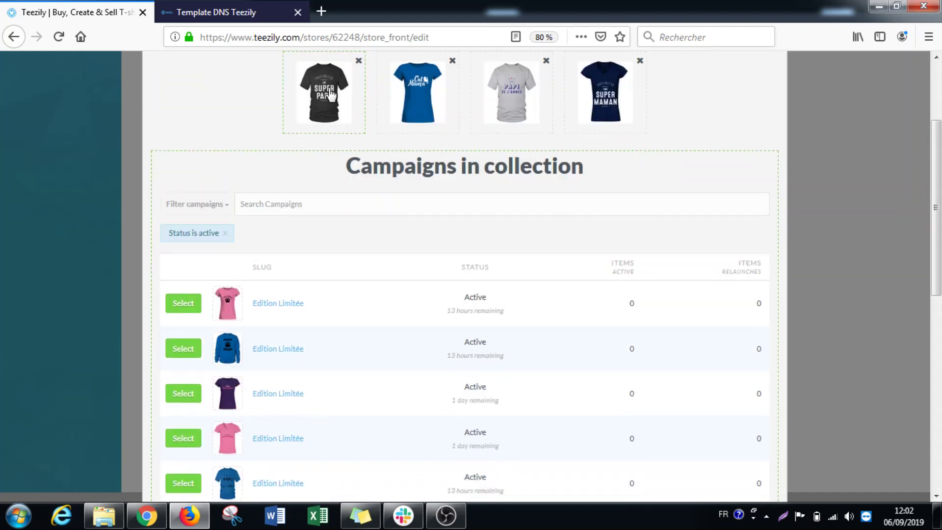
left_click(357, 87)
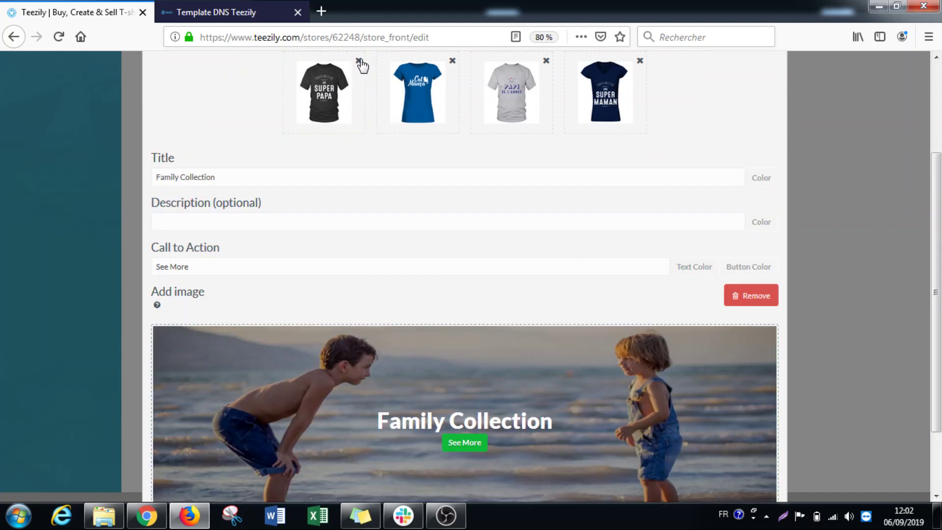
left_click(359, 60)
scroll(369, 96, "up", 3)
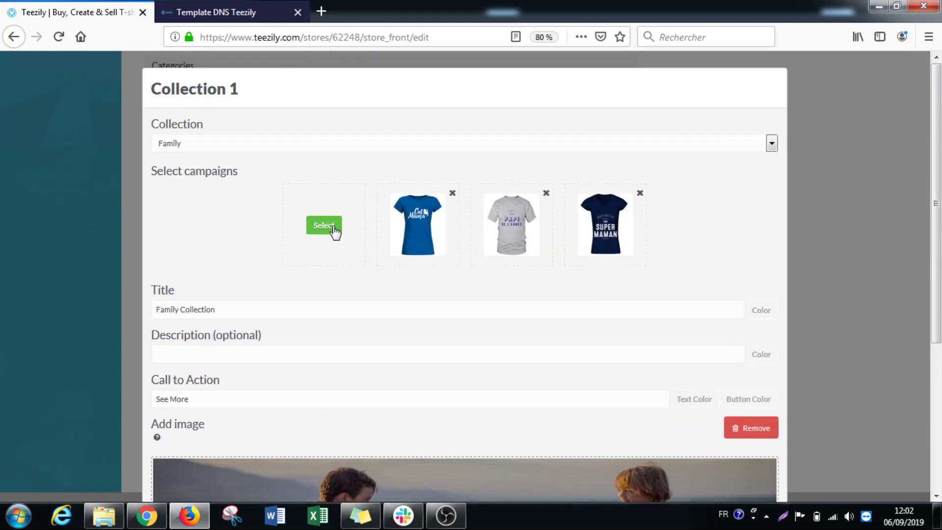
left_click(329, 231)
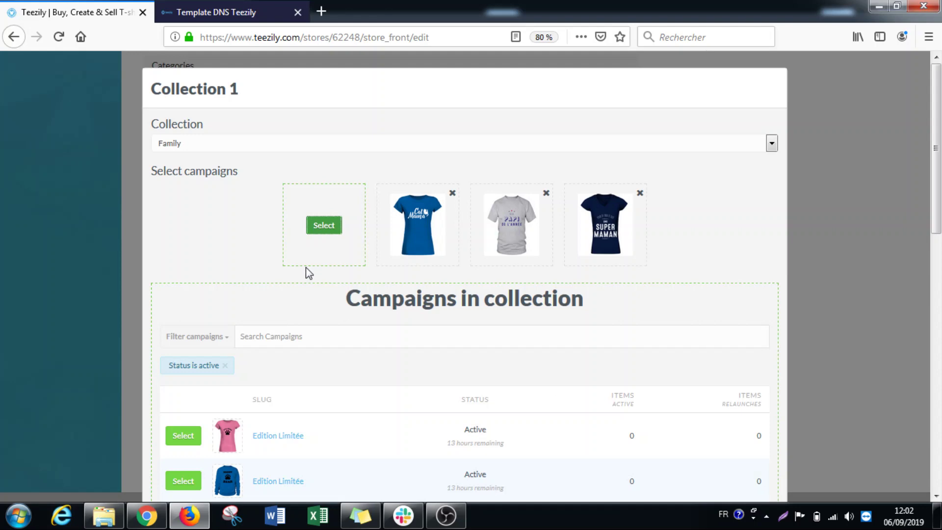
scroll(295, 294, "down", 10)
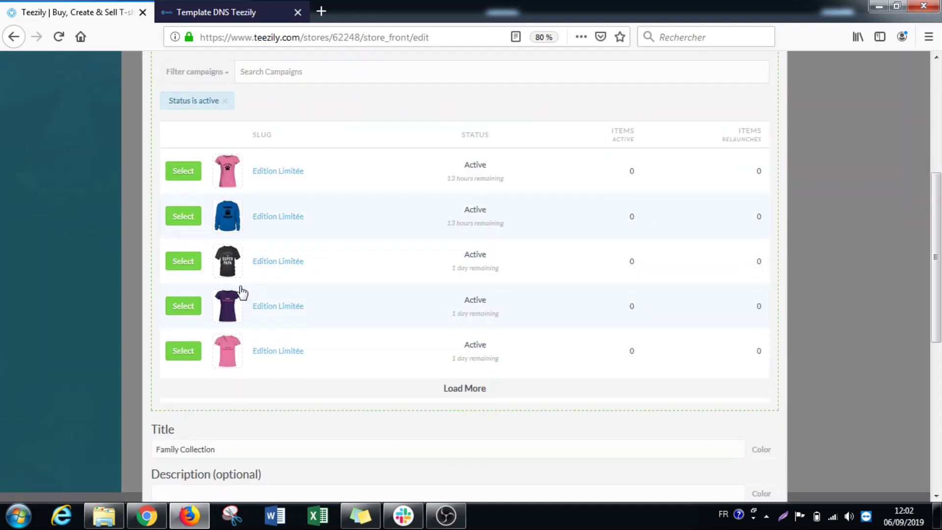
left_click(183, 171)
left_click(185, 219)
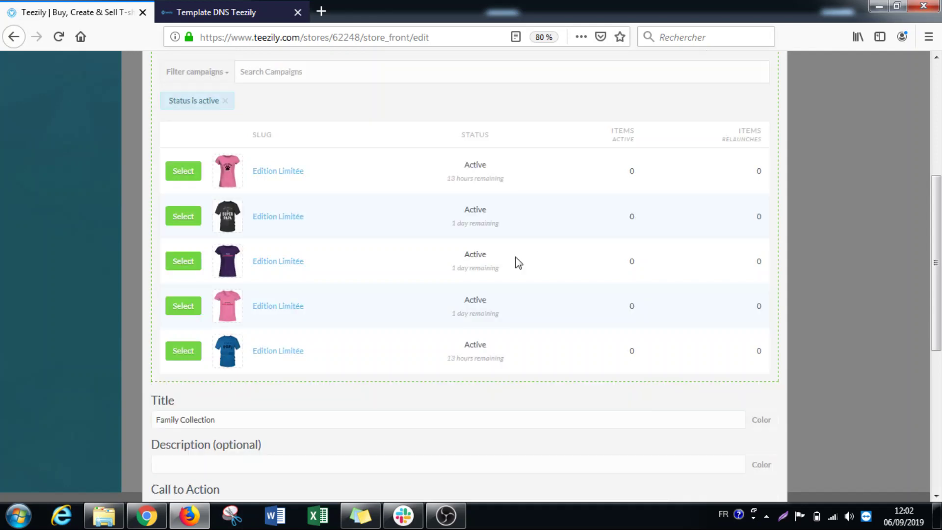
scroll(437, 234, "up", 10)
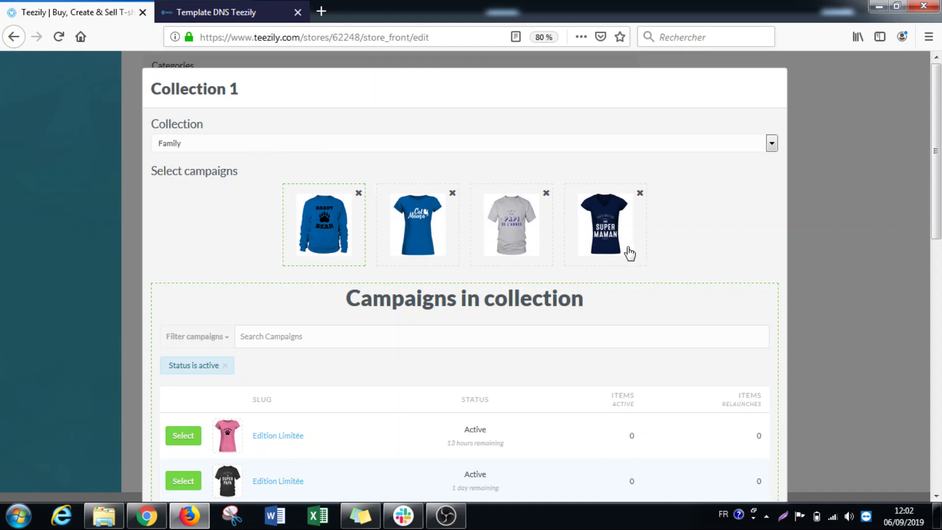
key("ctrl+Tab")
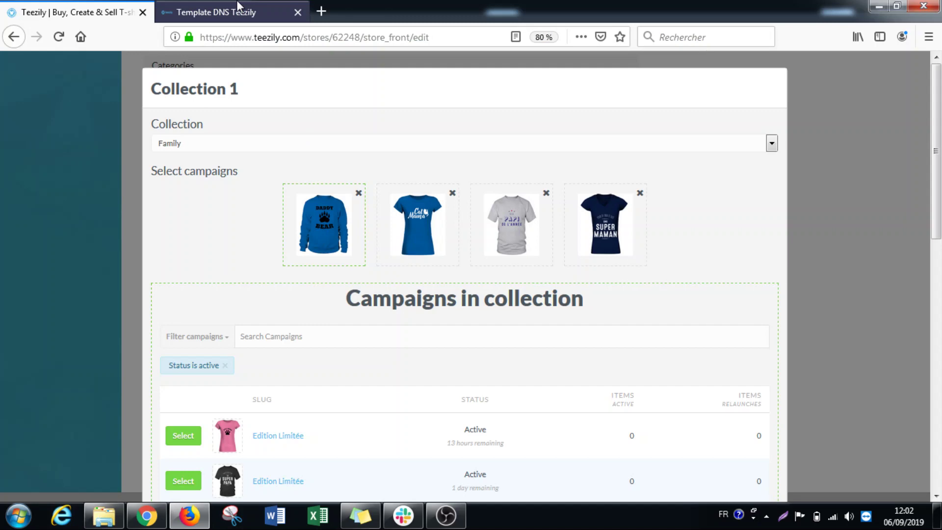
Step: View the Cat Mama shirt's campaign page, then return to the Family collection settings
scroll(369, 316, "down", 5)
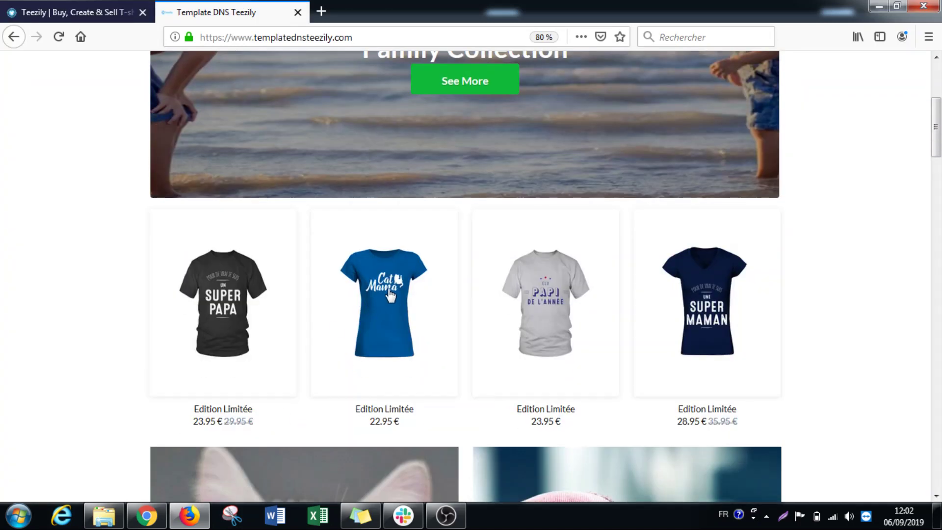
left_click(529, 319)
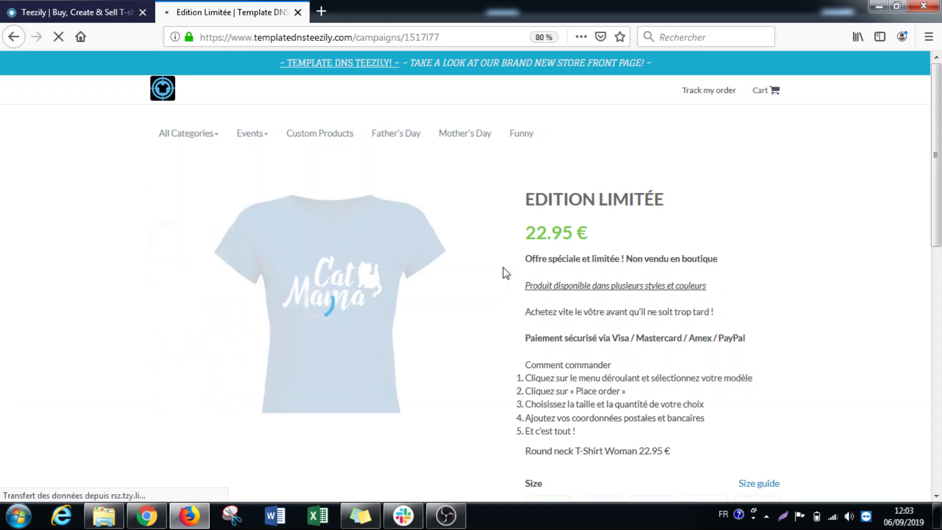
scroll(493, 281, "down", 3)
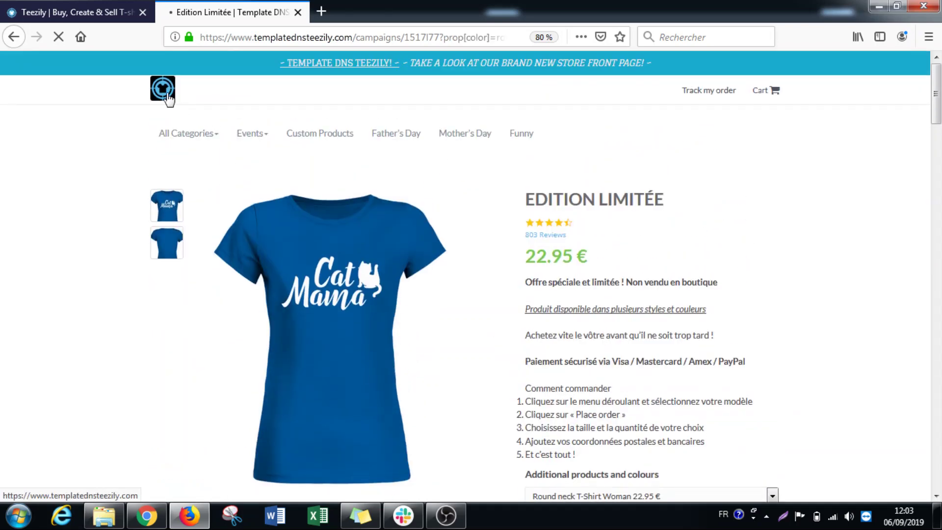
left_click(98, 12)
scroll(348, 234, "down", 8)
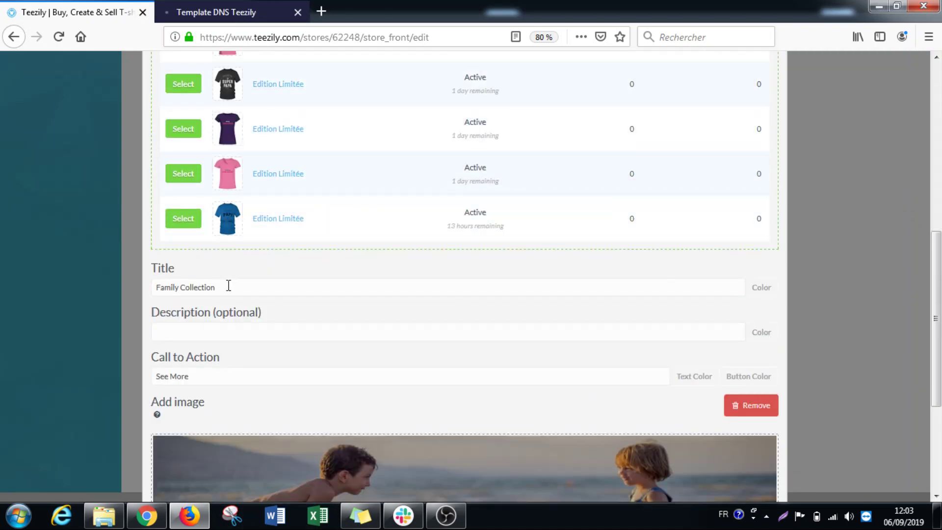
Step: Type test text into the banner description, then delete it so the description stays empty
scroll(238, 294, "down", 7)
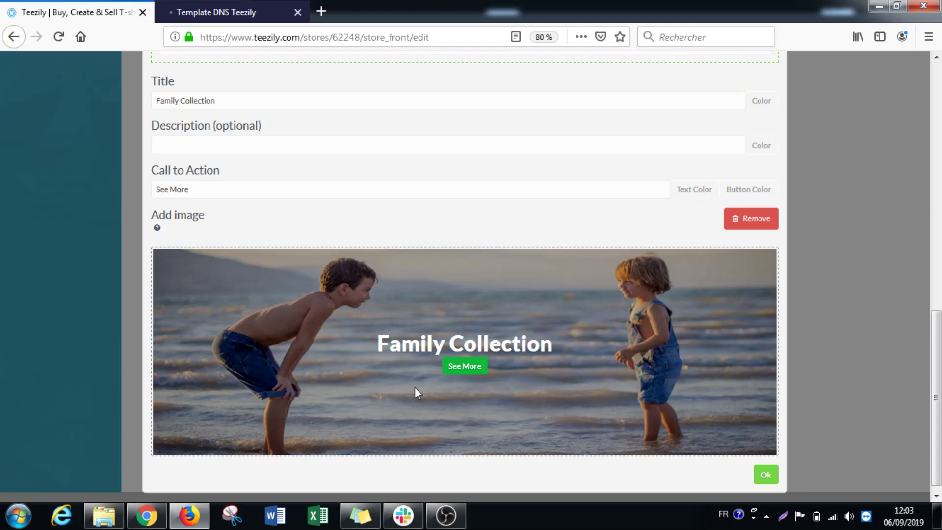
scroll(331, 305, "up", 2)
scroll(331, 305, "up", 1)
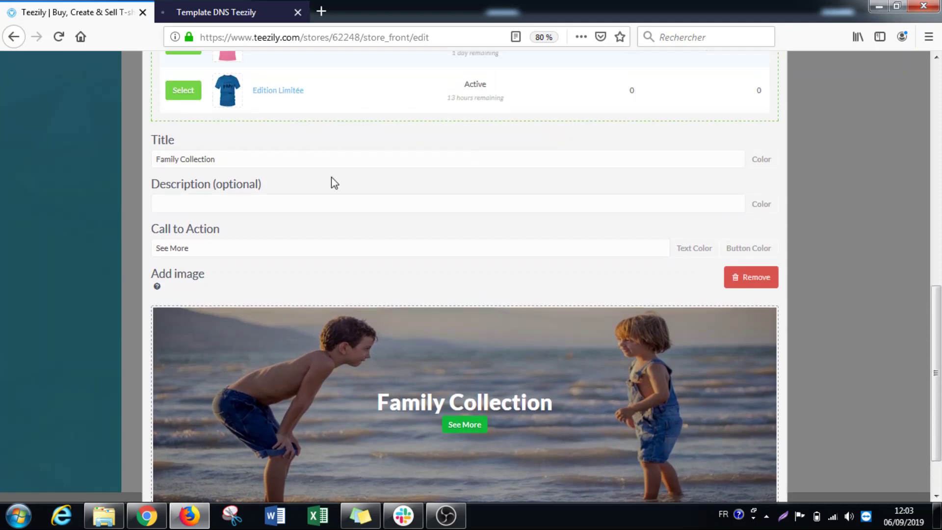
left_click(252, 159)
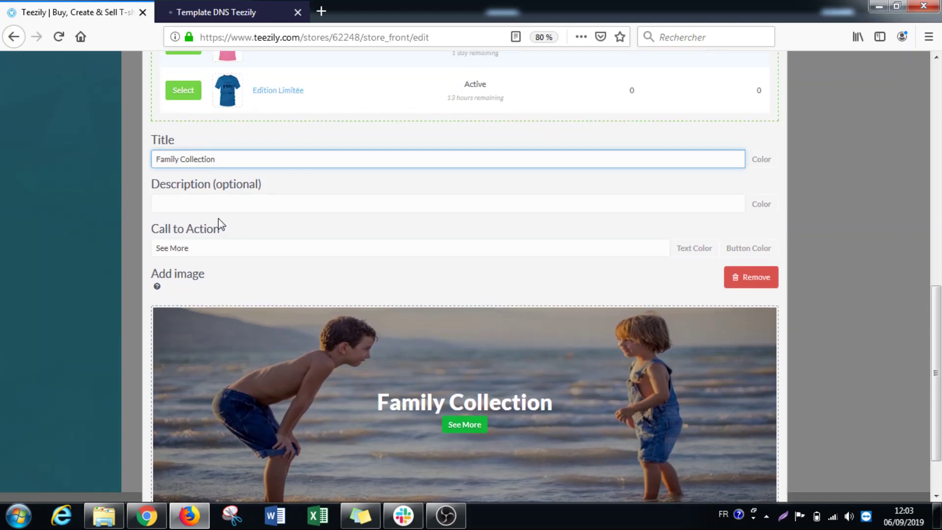
left_click(250, 207)
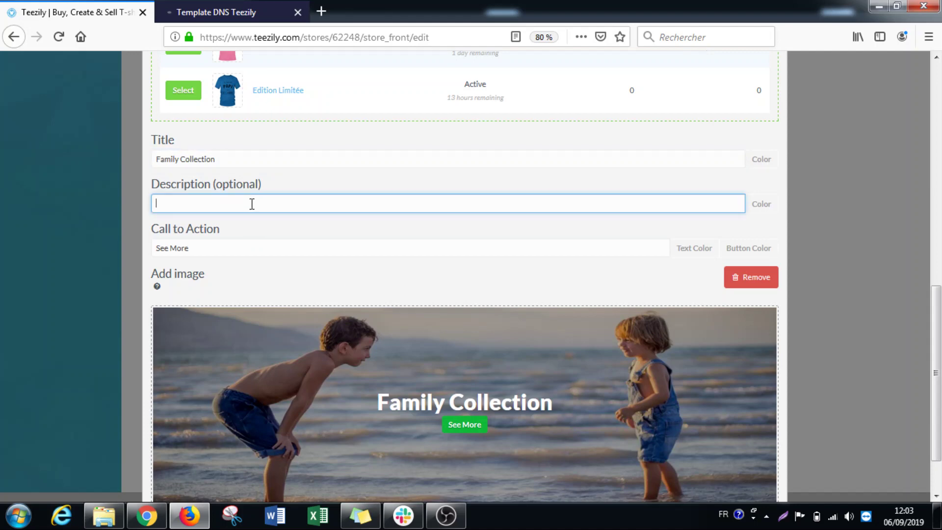
type("urfujrjfjfj")
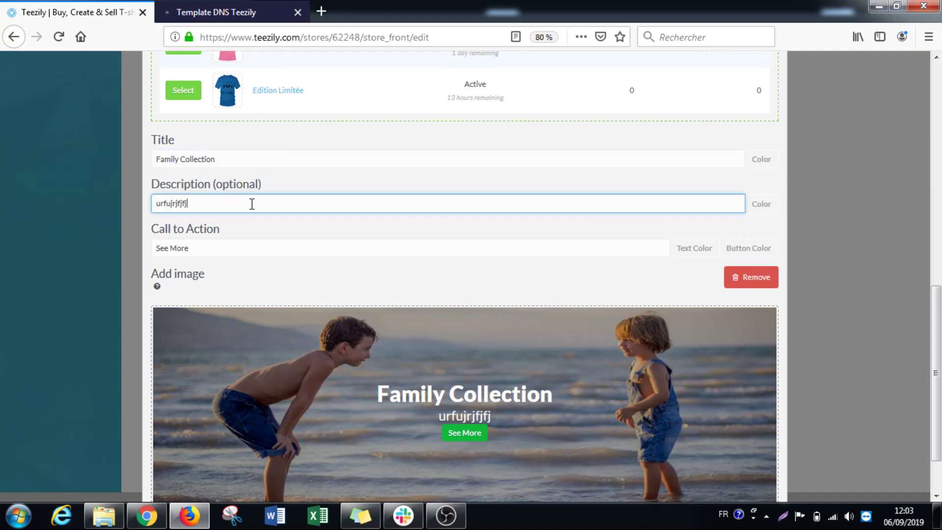
left_click_drag(211, 204, 154, 203)
key("BackSpace")
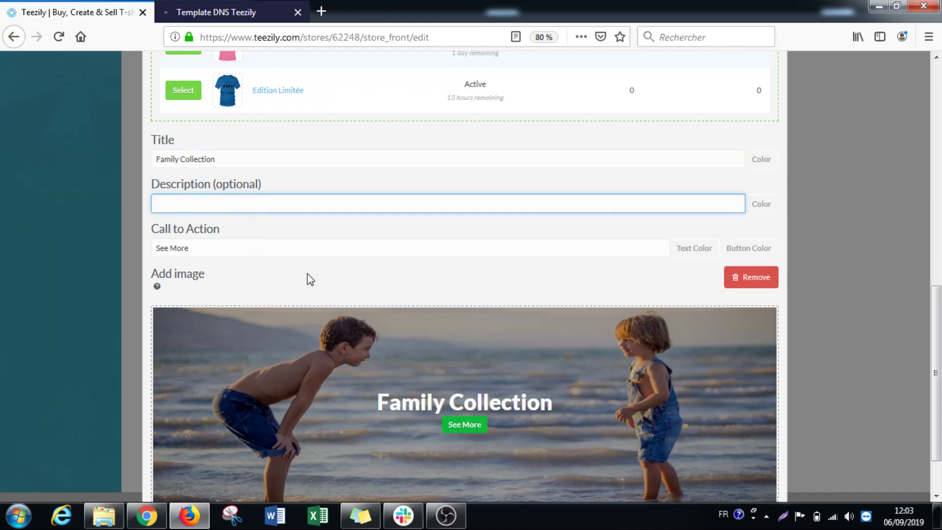
Step: Replace the old 'See More' call-to-action text with 'Click here'
left_click(216, 246)
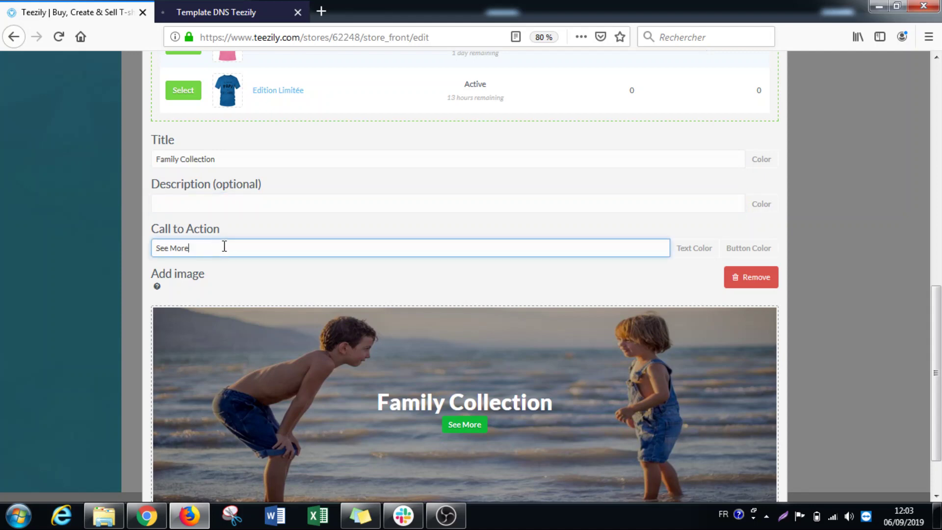
key("BackSpace")
key("BackSpace")
key("BackSpace")
key("BackSpace")
key("BackSpace")
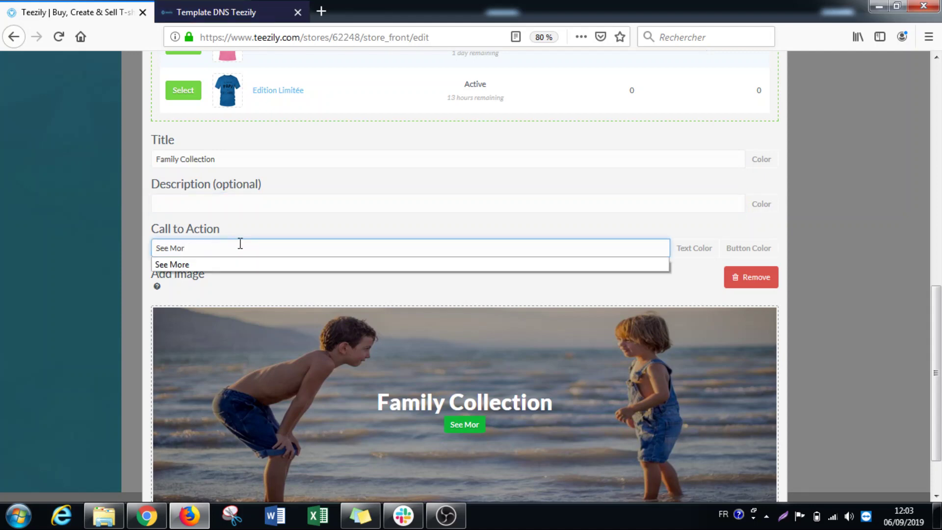
key("BackSpace")
key("BackSpace")
key("BackSpace")
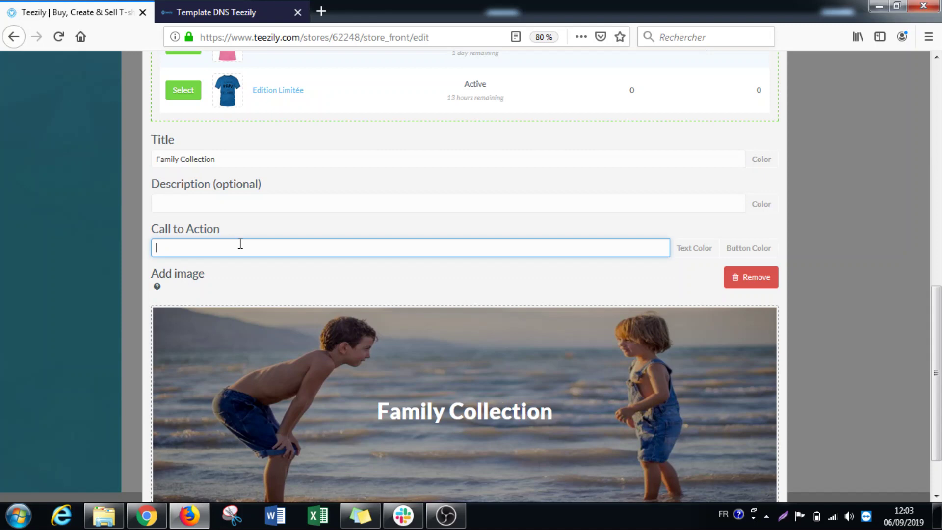
type("Click")
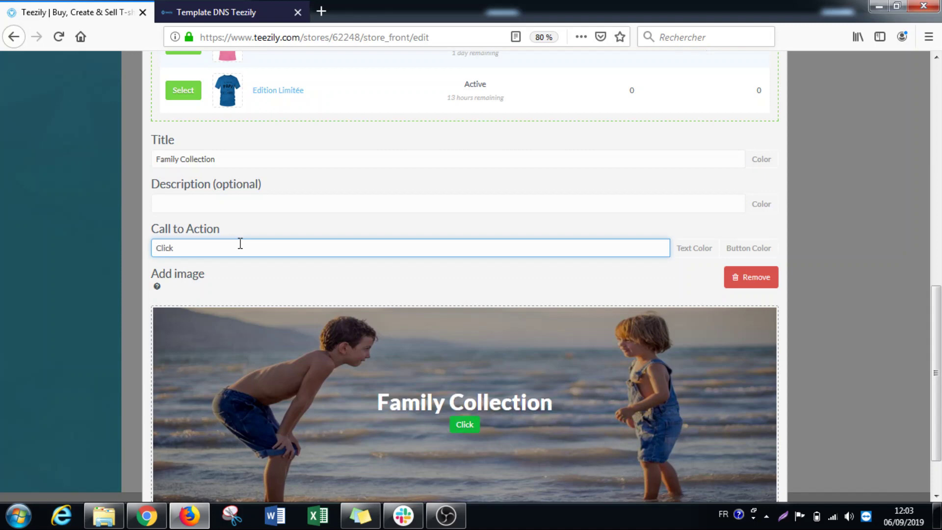
type(" here")
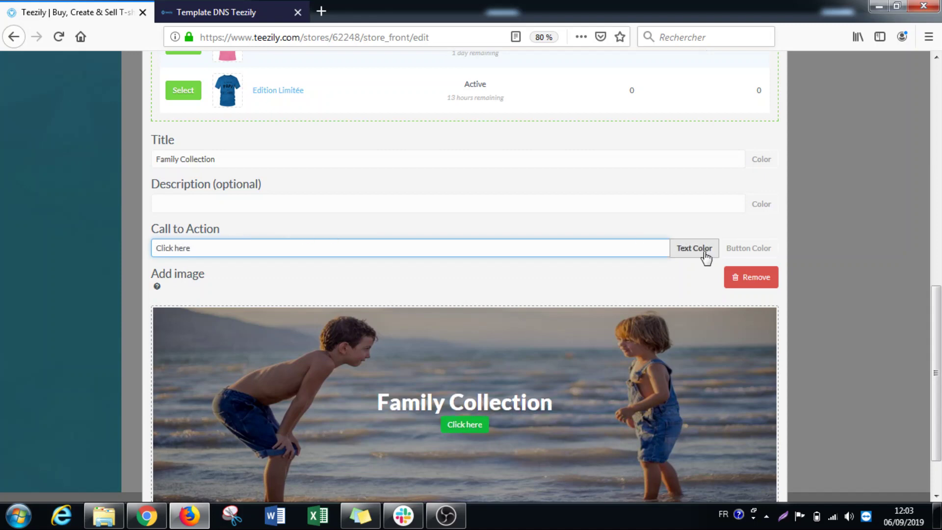
Step: Try darker and brighter greens, settling on bright green for the banner button
left_click(733, 249)
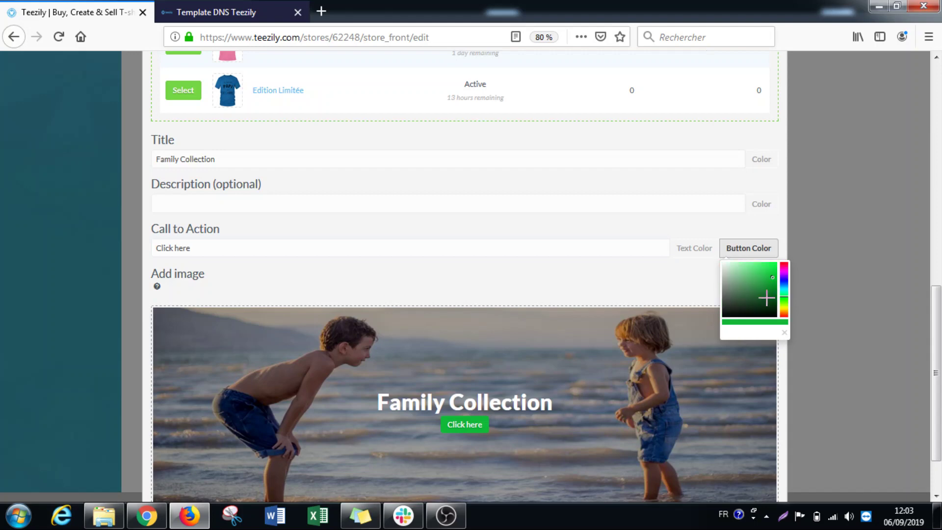
left_click(776, 270)
left_click(774, 294)
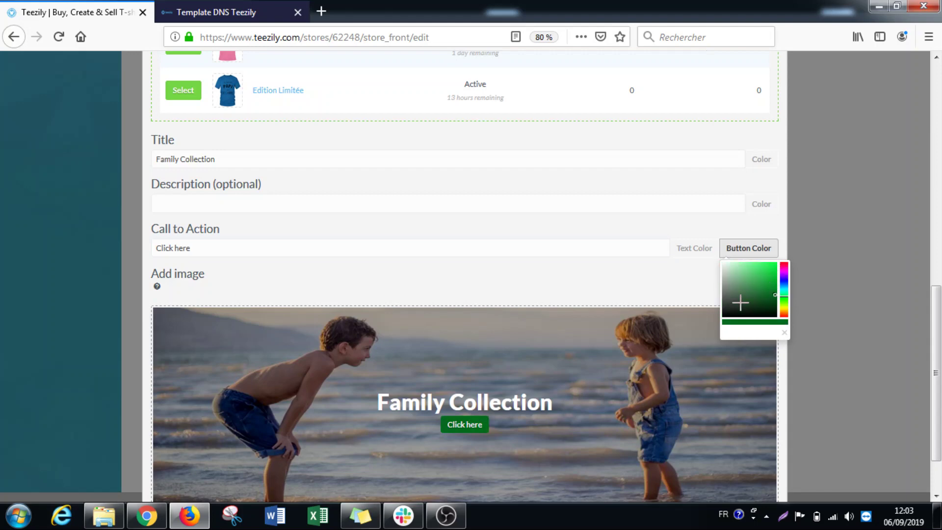
left_click(738, 301)
left_click(767, 269)
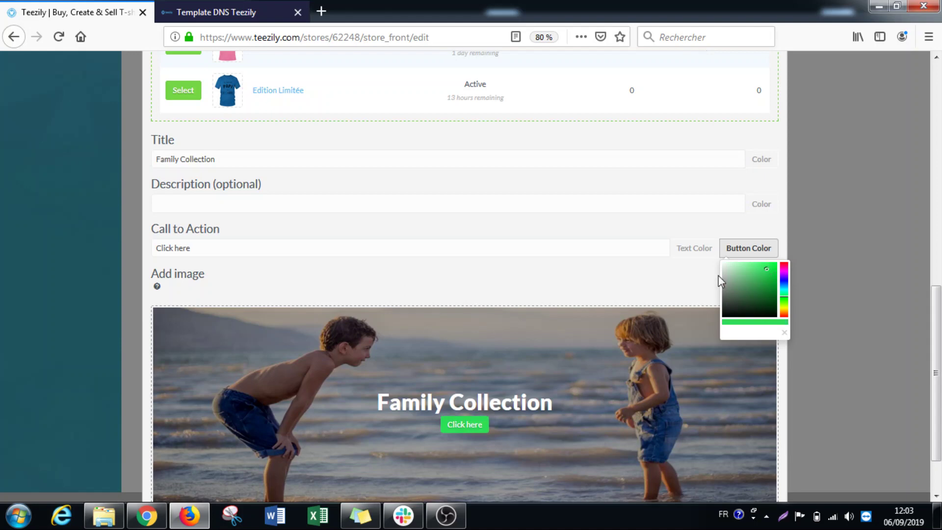
left_click(700, 263)
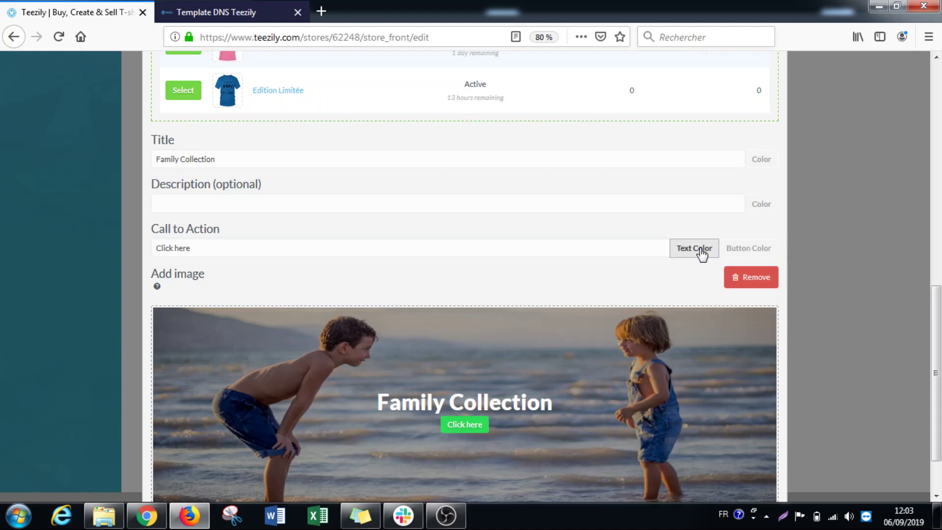
Step: Check the description and title colour choices and close them, leaving both colours unchanged
left_click(761, 202)
left_click(761, 159)
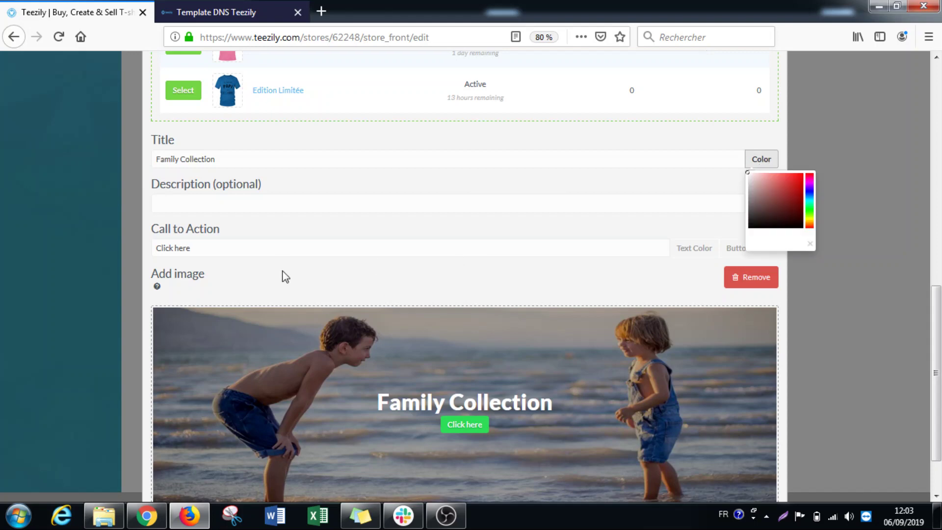
left_click(319, 280)
scroll(416, 280, "down", 3)
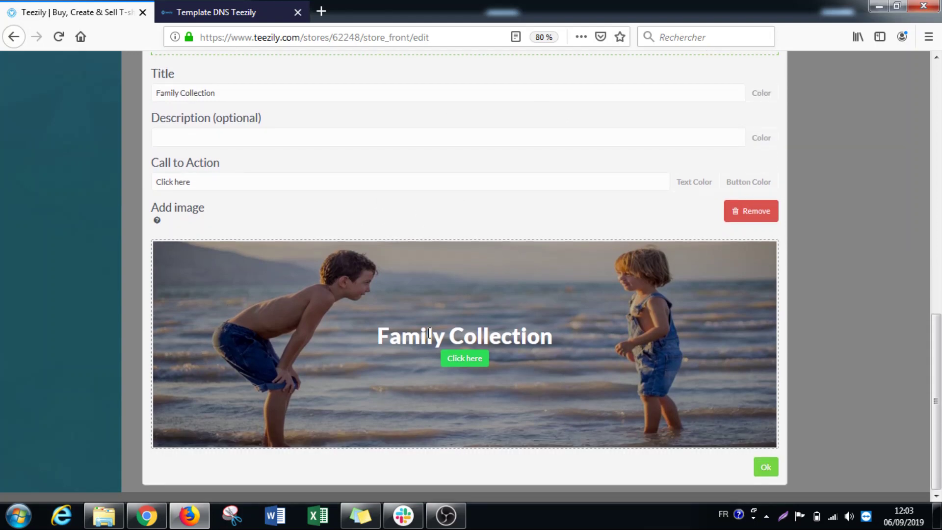
Step: Confirm the Family collection edits with Ok and scroll through the live storefront
left_click(766, 466)
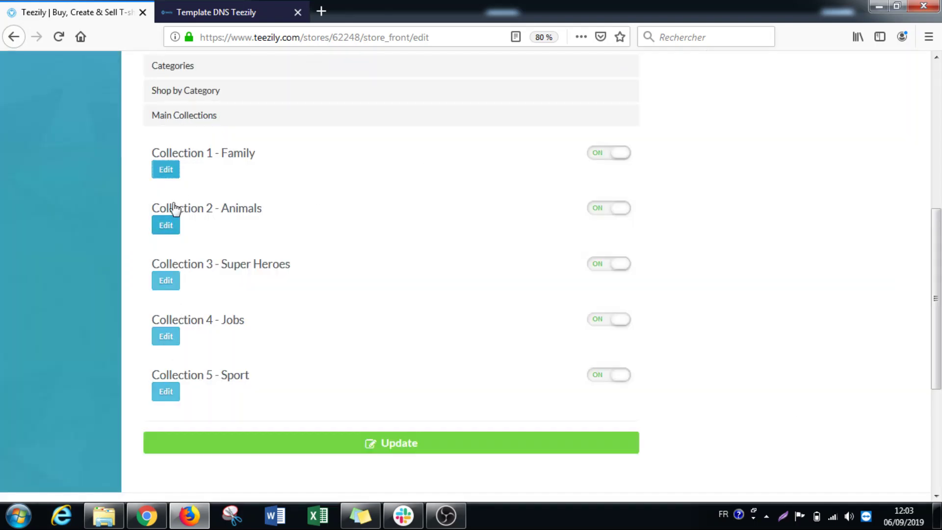
key("ctrl+Tab")
scroll(405, 294, "down", 8)
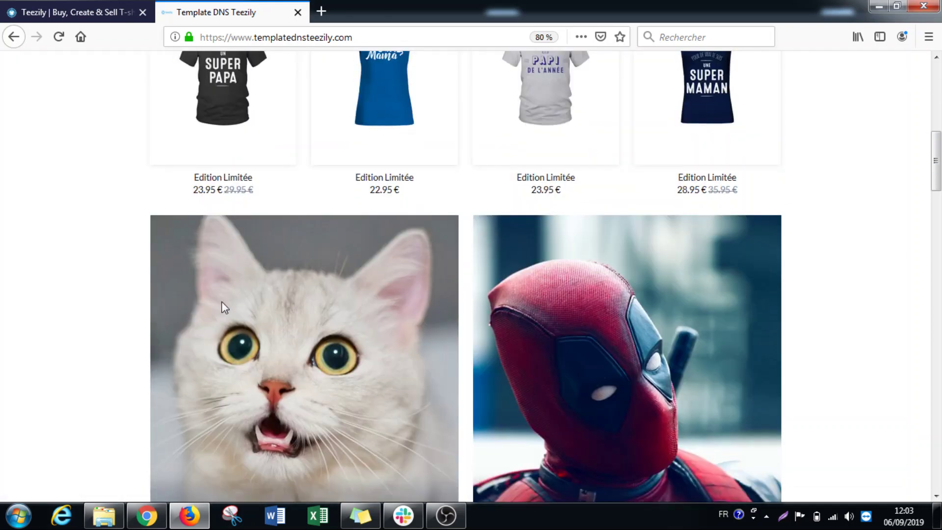
scroll(352, 195, "down", 3)
Step: Back in the store editor, open Collection 2 - Animals for editing
left_click(99, 9)
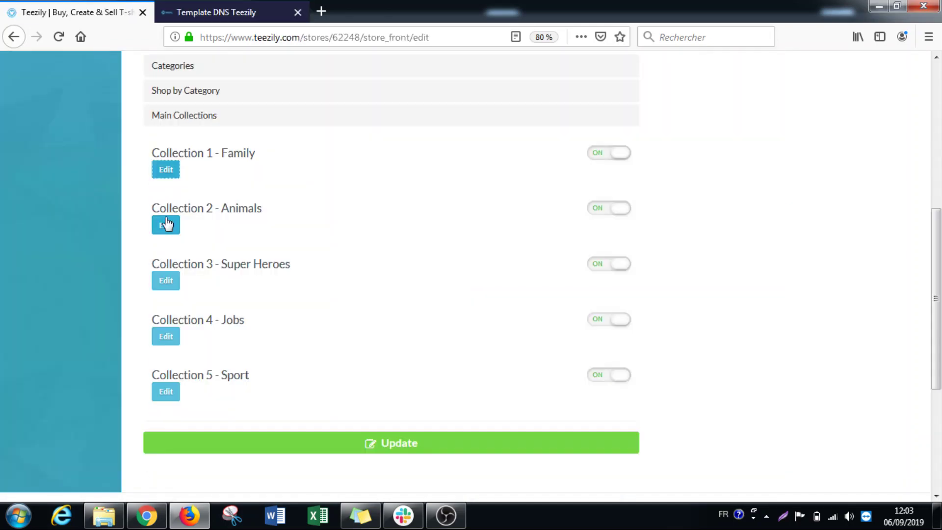
left_click(165, 224)
scroll(200, 294, "down", 4)
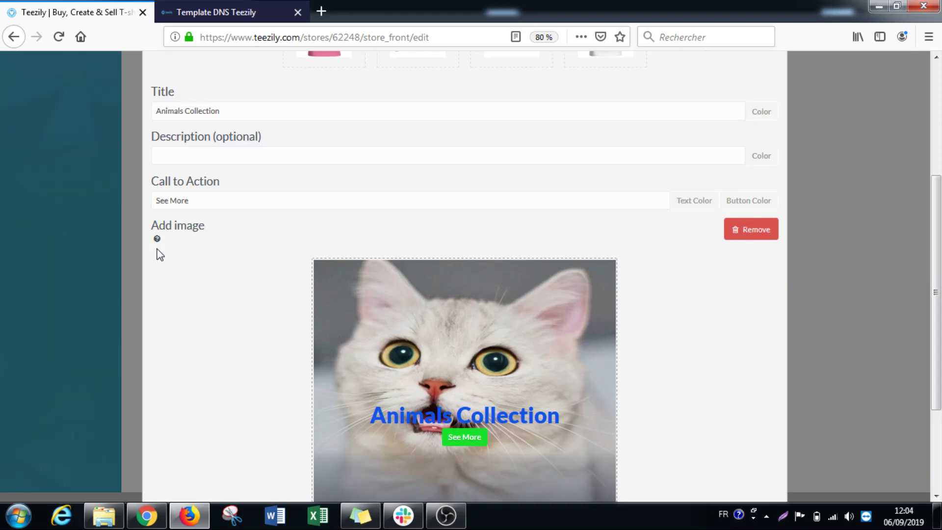
mouse_move(158, 240)
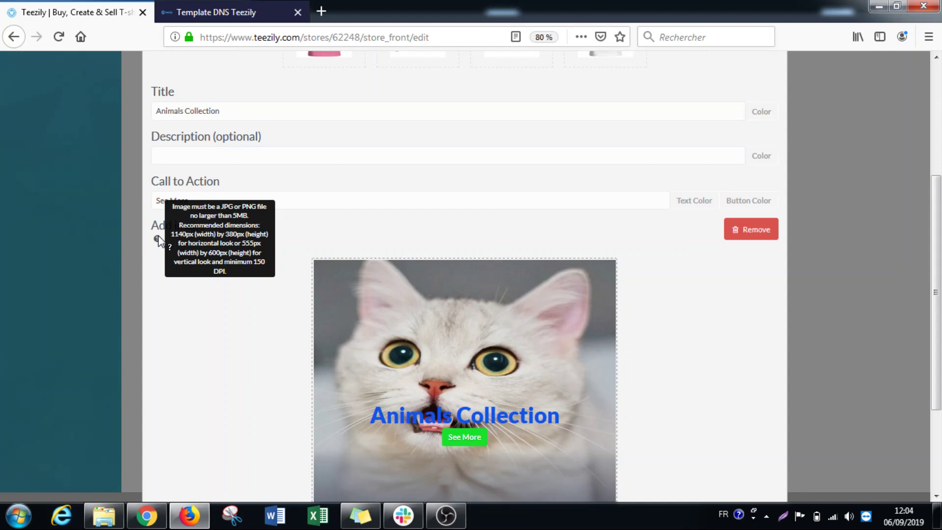
Step: Compare the Animals settings against the live storefront, then review them in the editor
left_click(216, 12)
scroll(393, 221, "down", 3)
scroll(678, 267, "down", 5)
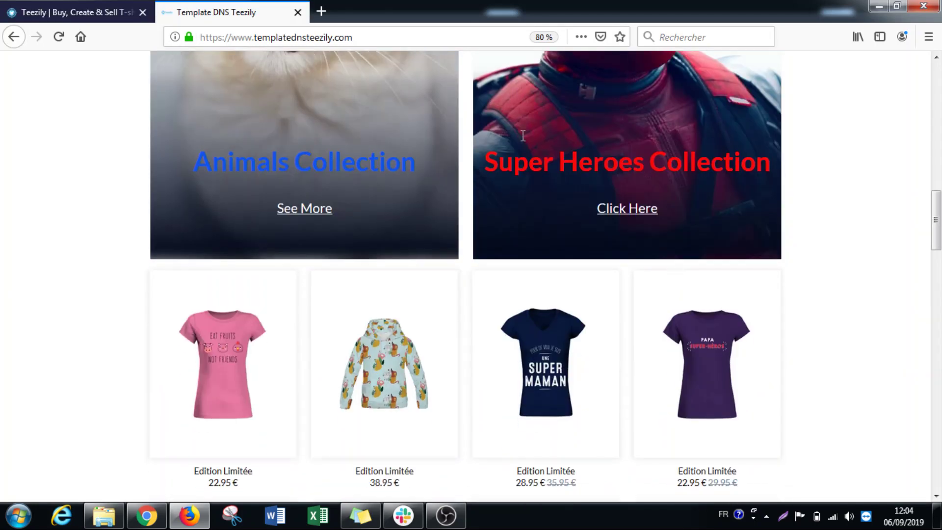
left_click(74, 12)
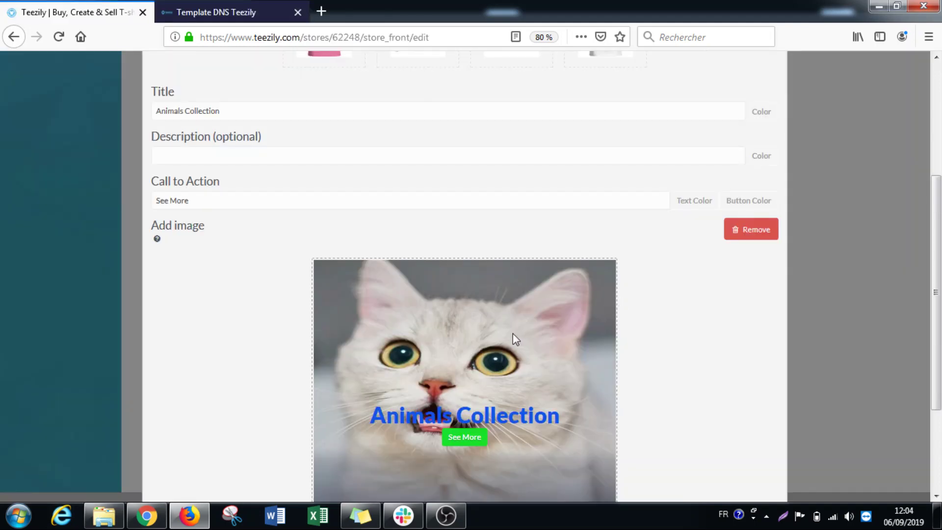
scroll(549, 287, "down", 3)
scroll(480, 274, "up", 3)
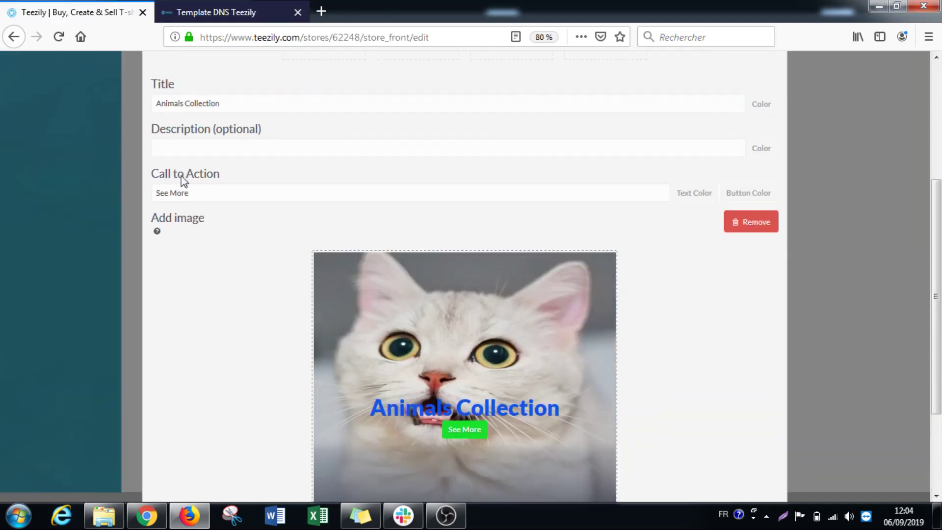
scroll(381, 249, "up", 5)
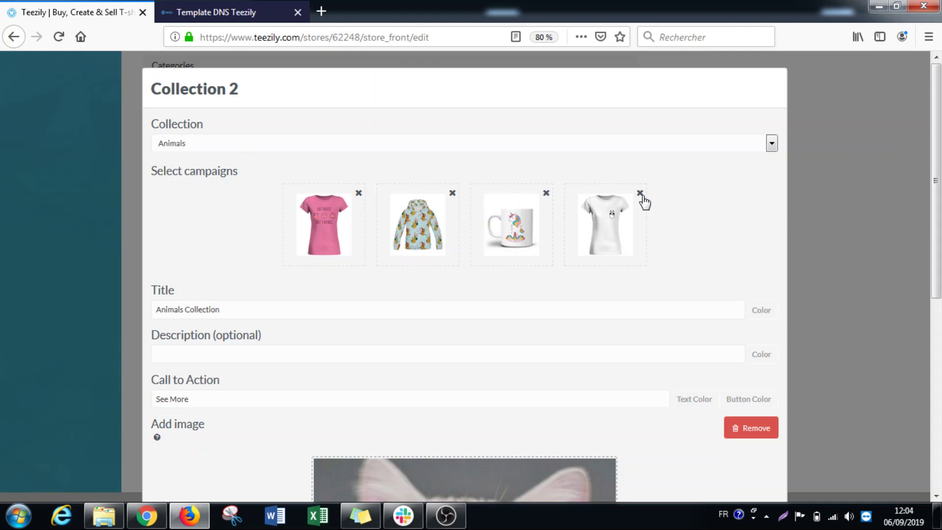
Step: Scroll through the Main Collections list to review Collections 1–3 in the store editor
scroll(843, 236, "down", 15)
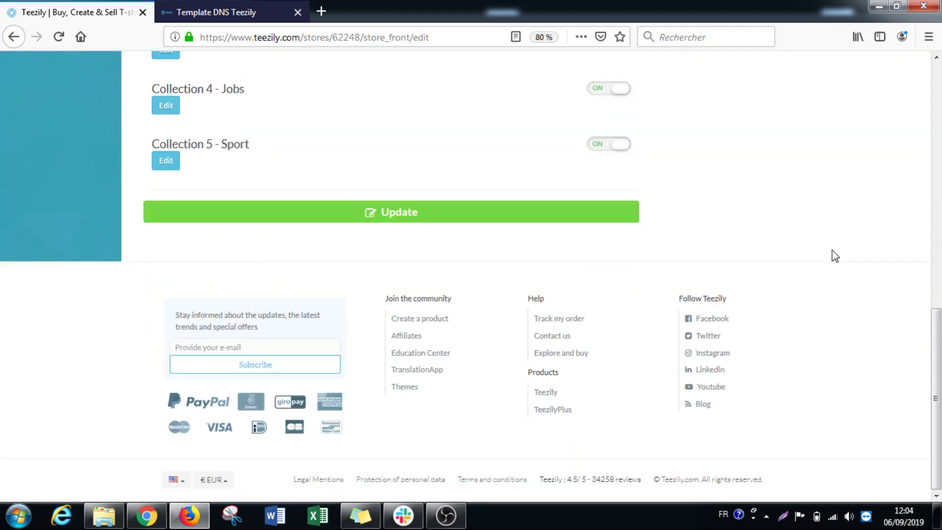
scroll(639, 273, "up", 4)
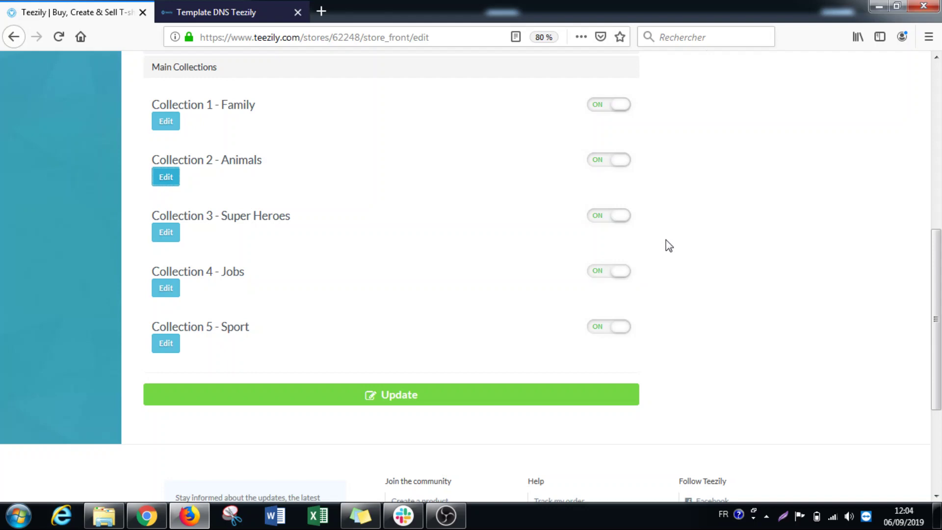
scroll(664, 245, "up", 5)
scroll(267, 292, "down", 1)
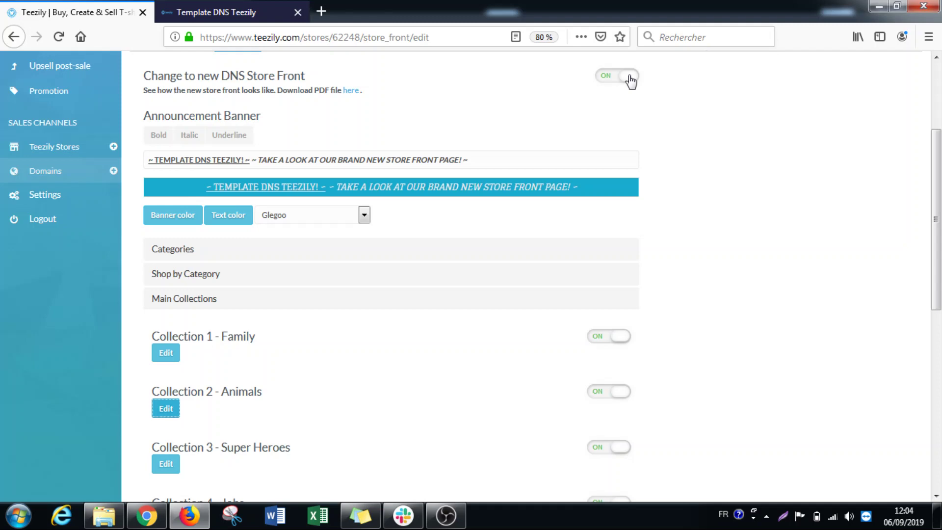
Step: Scroll the live storefront to the Family Collection banner, then go back to the store editor
left_click(235, 12)
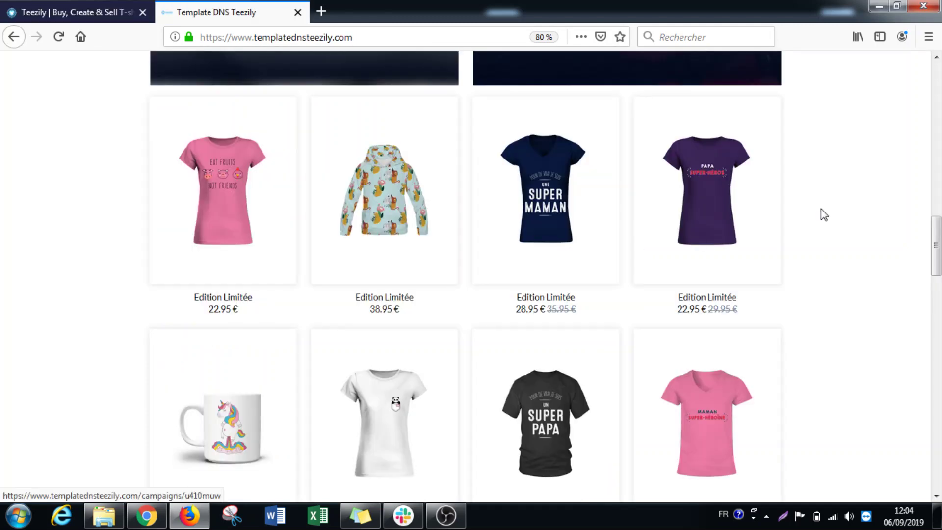
left_click_drag(934, 241, 934, 76)
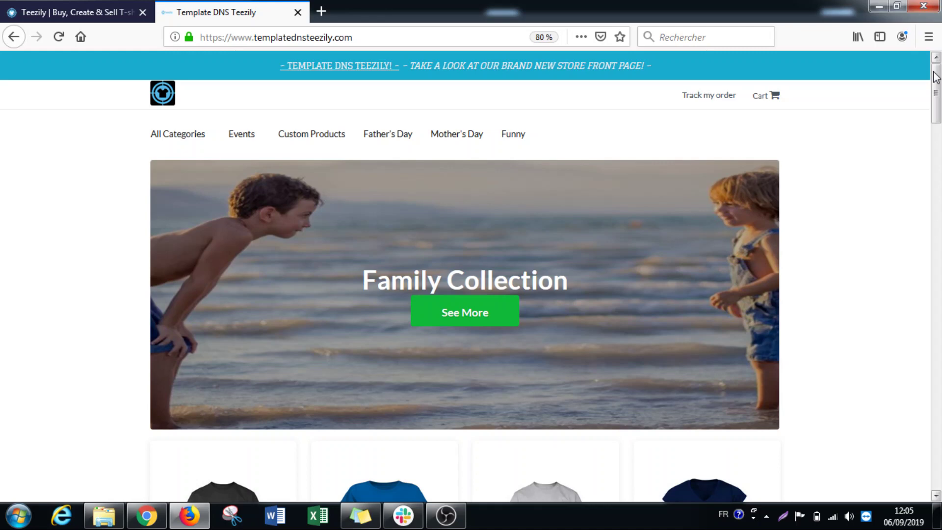
left_click(80, 11)
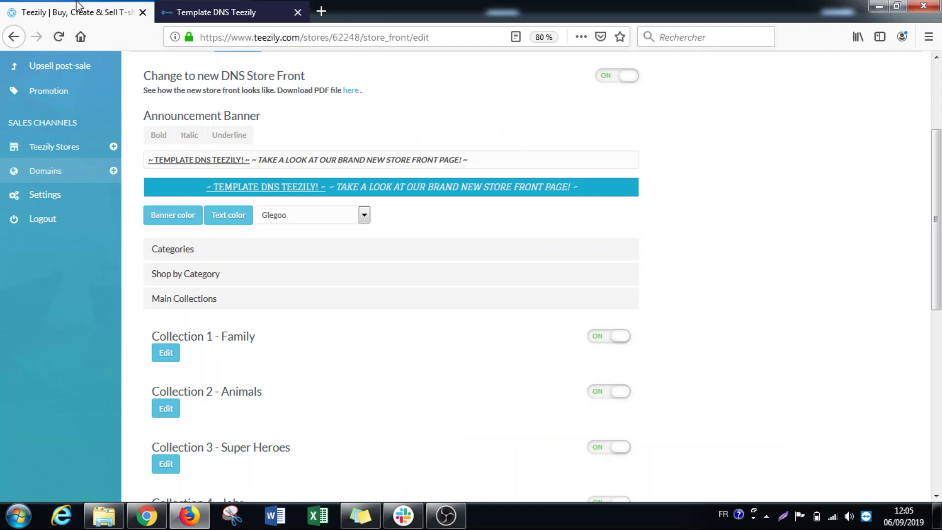